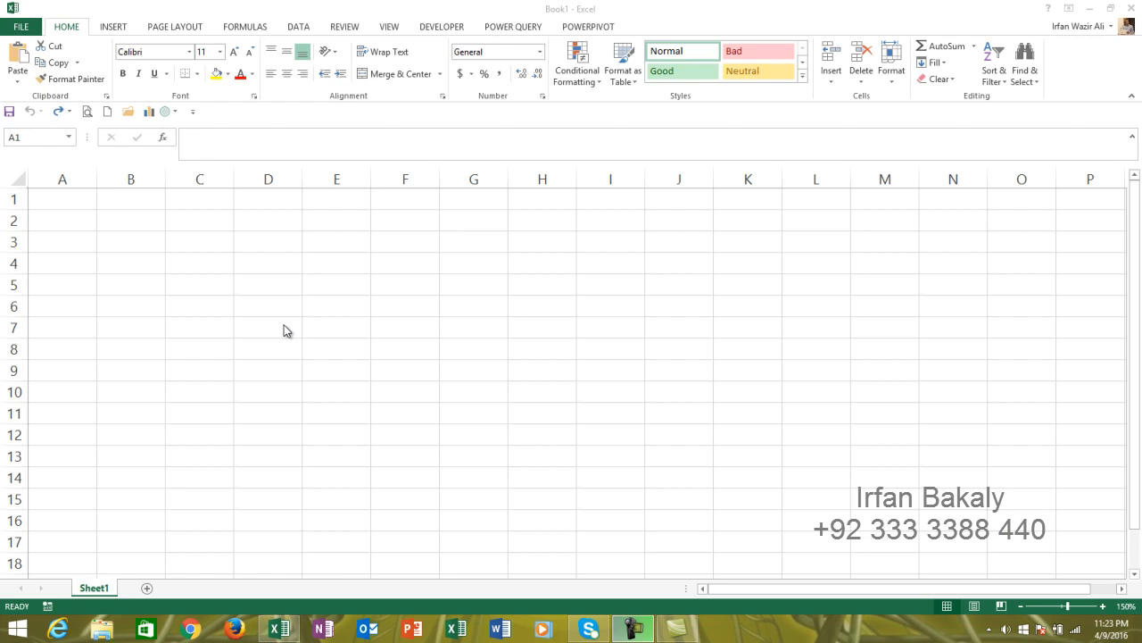
- Rename the sheet Sheet1 as Assumptions
{"action": "double_click", "coordinate": [96, 587]}
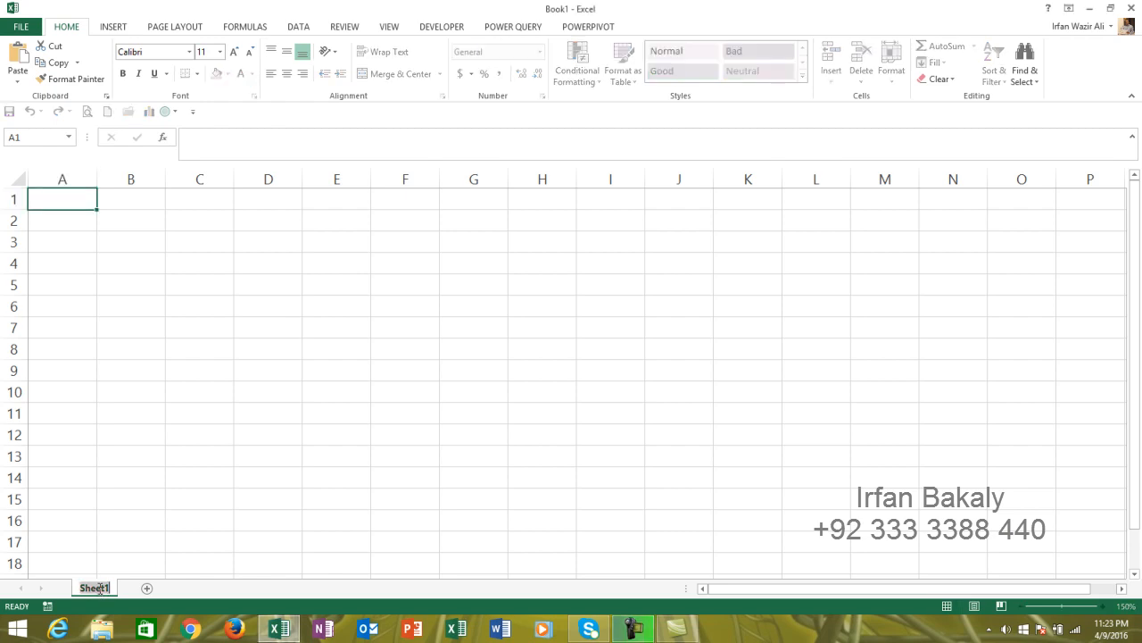
{"action": "type", "text": "Ass"}
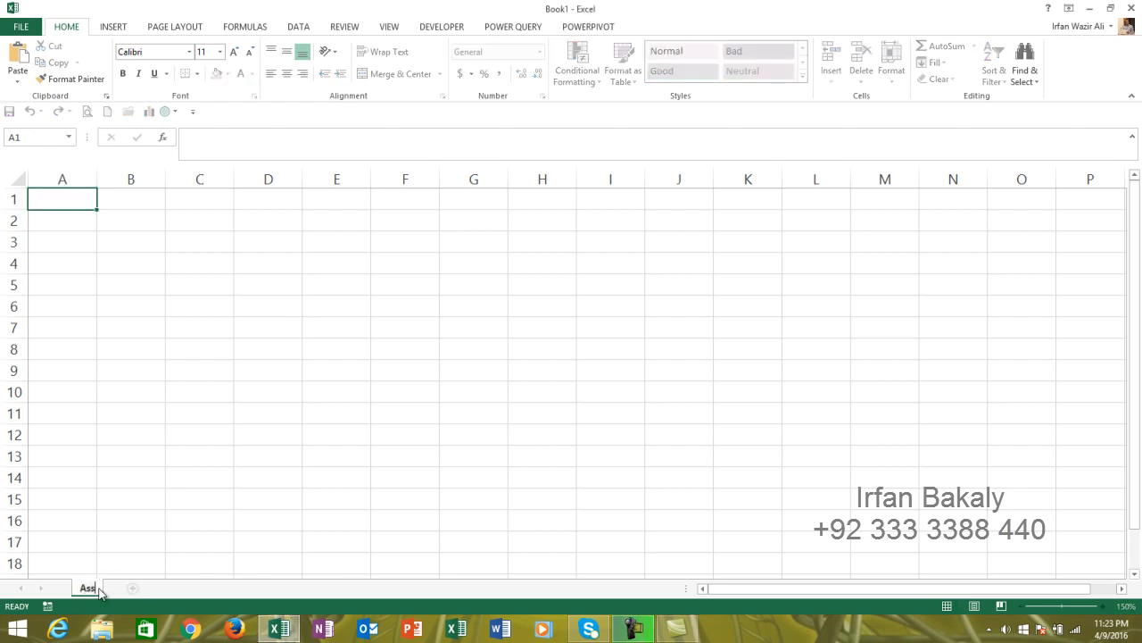
{"action": "type", "text": "umptions"}
{"action": "key", "text": "Return"}
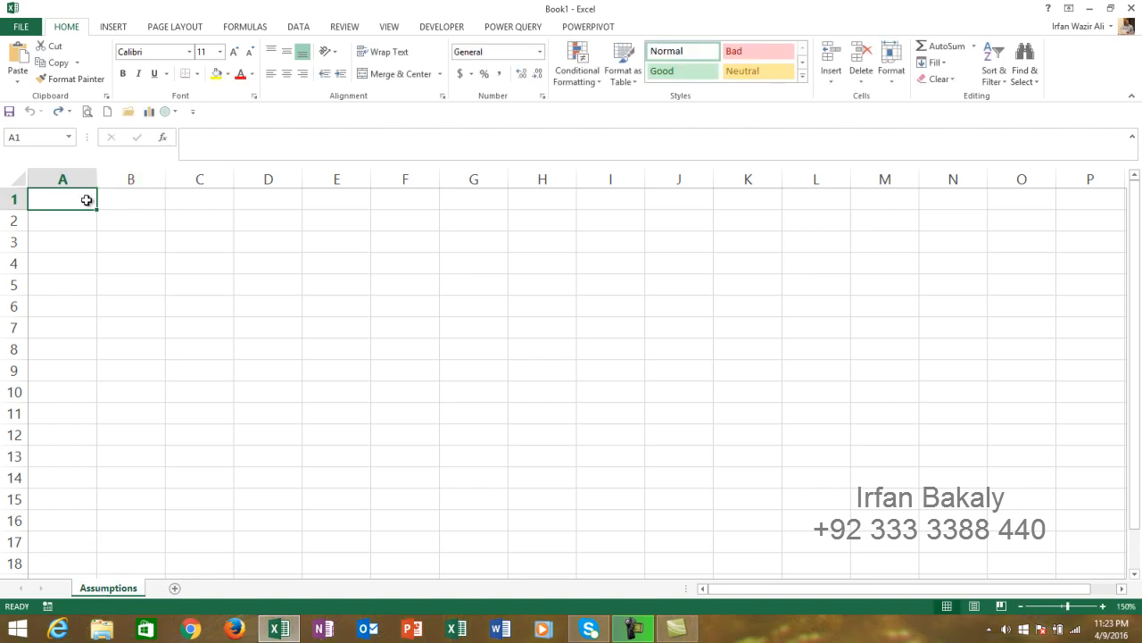
- Enter the title "Key Assumptions" in A1 and the section heading "Income Statement Assumptions" in A3
{"action": "type", "text": "Key "}
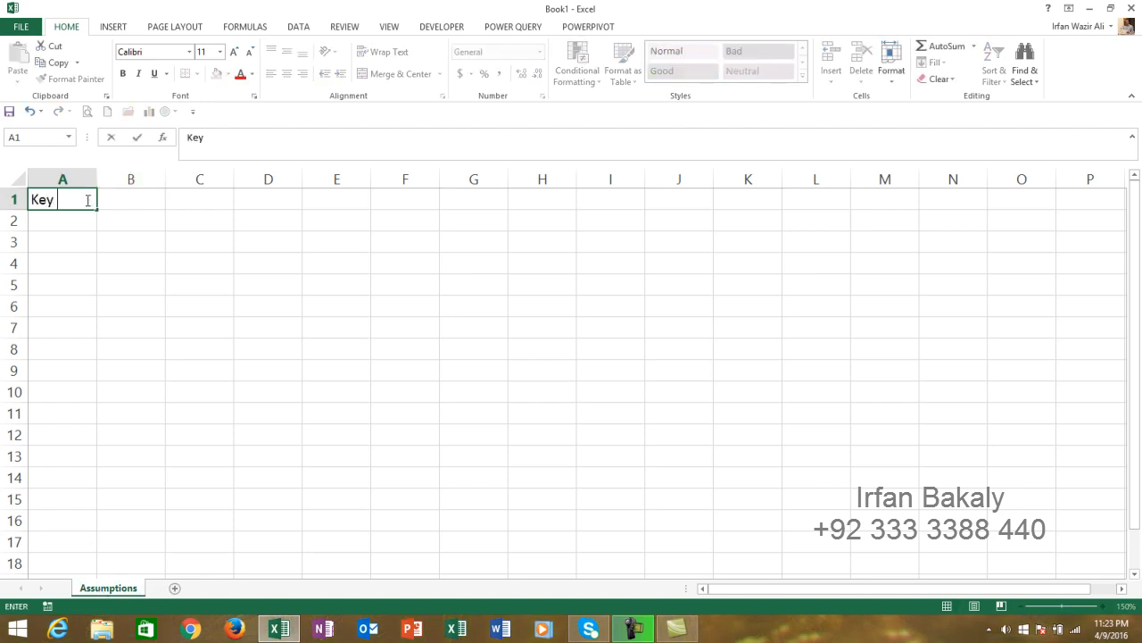
{"action": "type", "text": "Assumptions"}
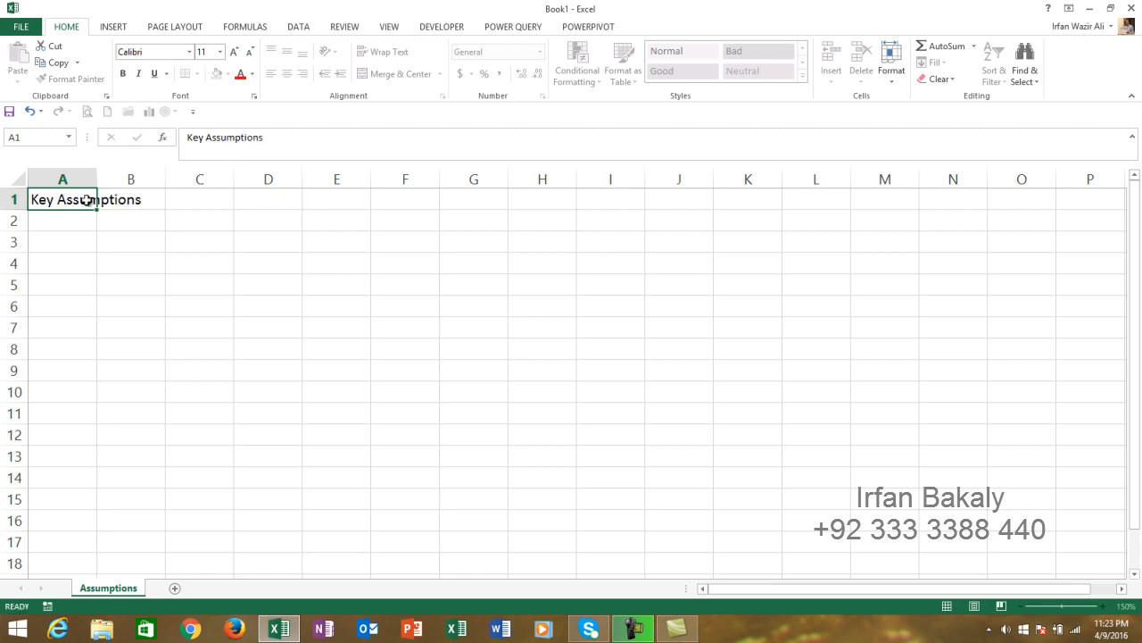
{"action": "key", "text": "Return"}
{"action": "key", "text": "Return"}
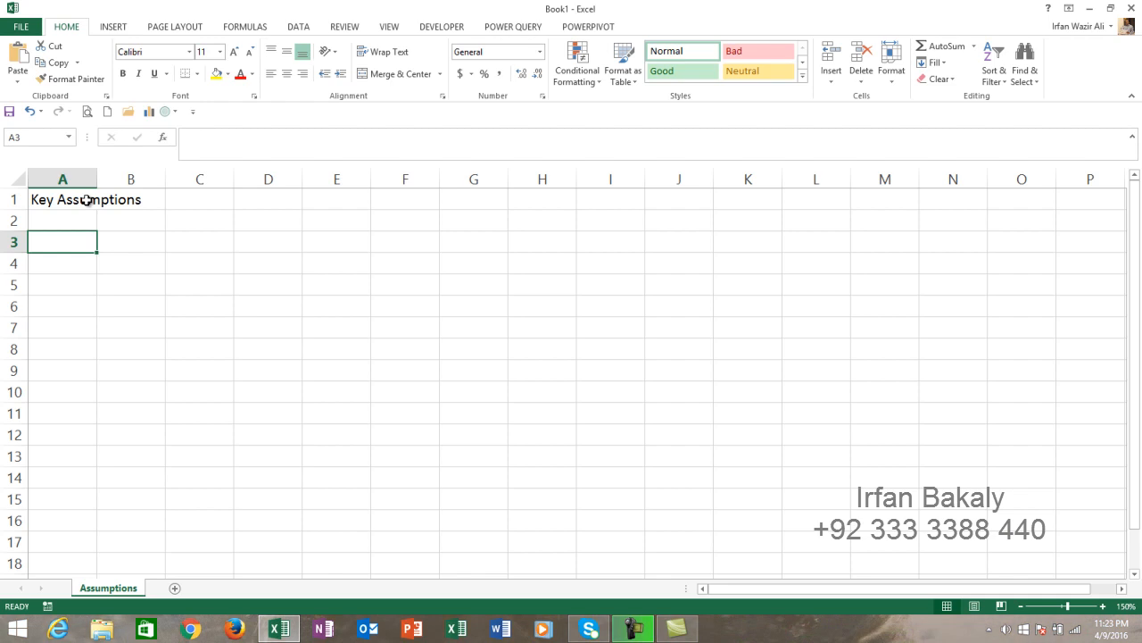
{"action": "type", "text": "Inco"}
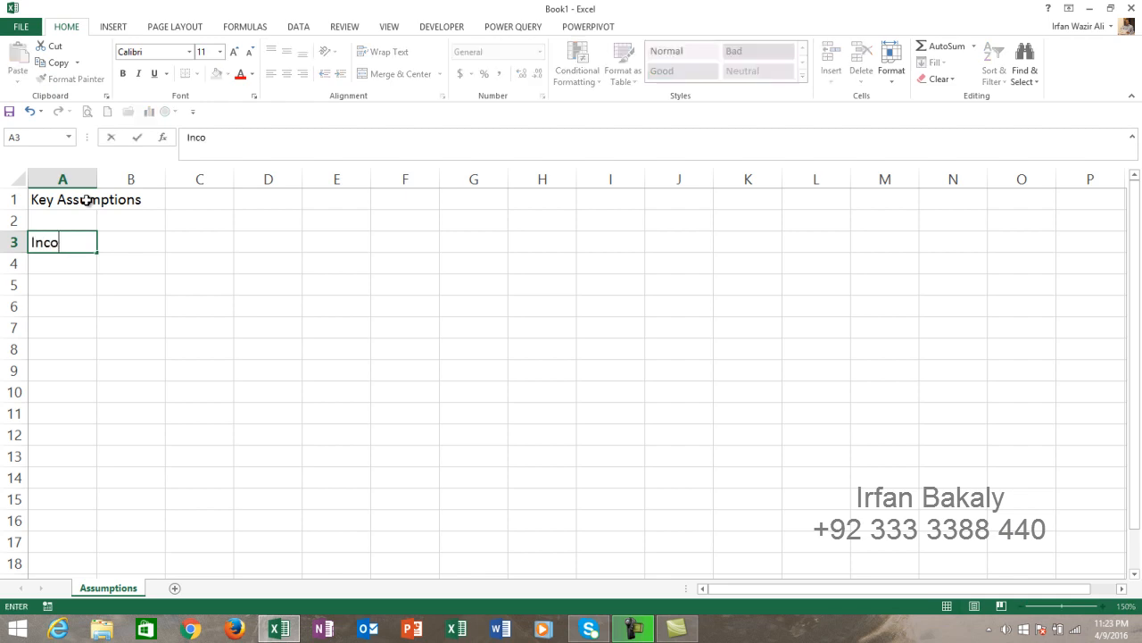
{"action": "type", "text": "me Statement Assumptions"}
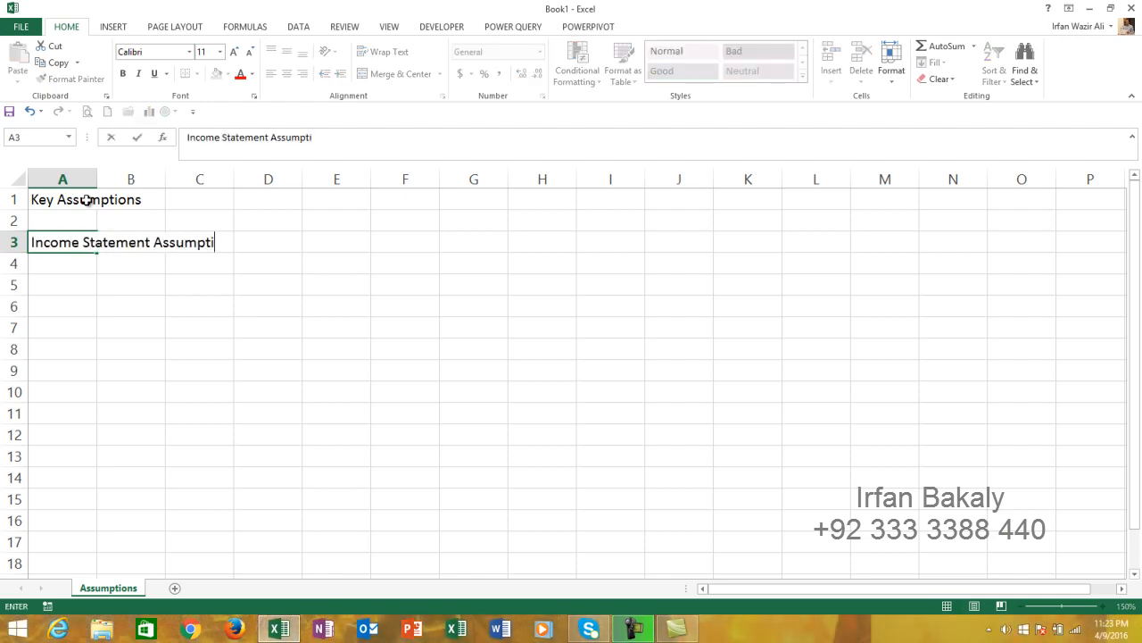
{"action": "key", "text": "Return"}
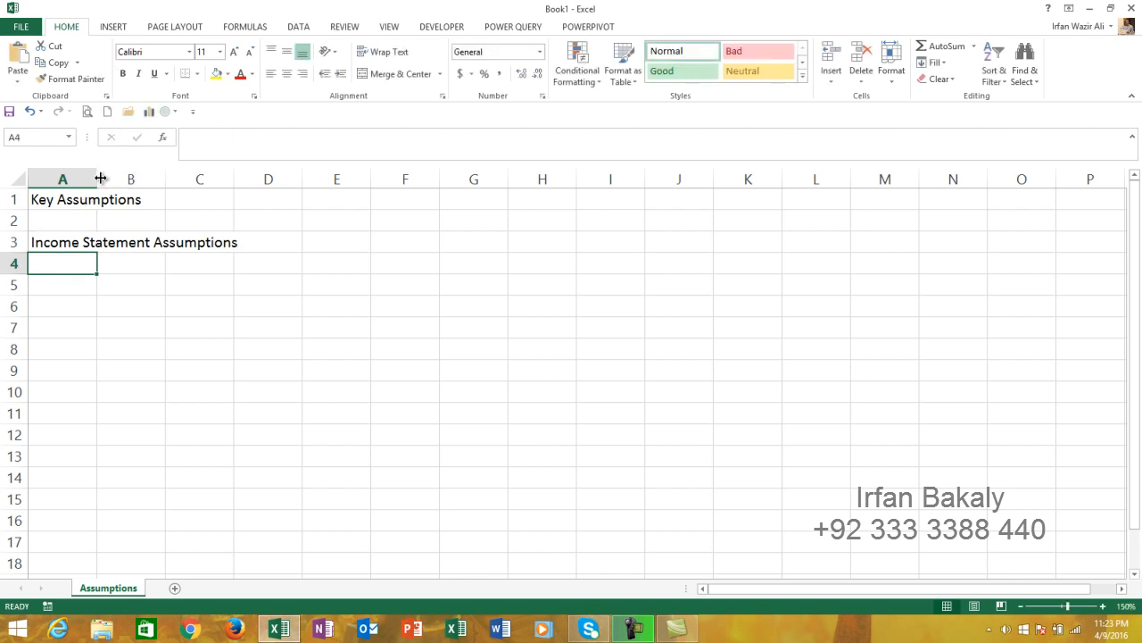
- Fit column A's width to its contents and underline the heading in A3
{"action": "double_click", "coordinate": [98, 179]}
{"action": "left_click", "coordinate": [100, 242]}
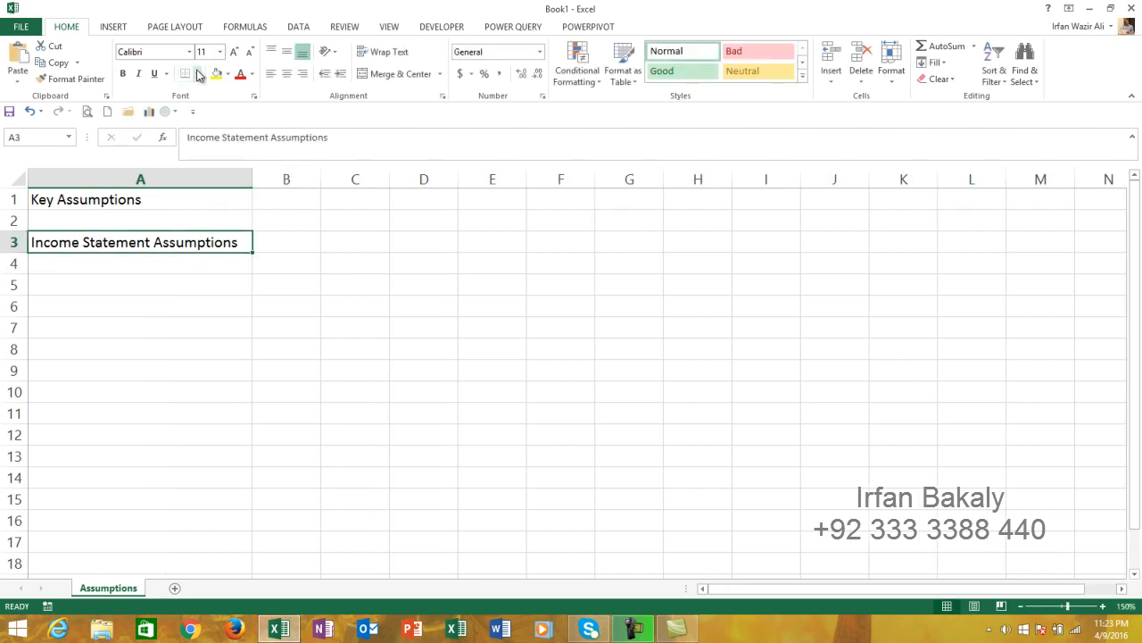
{"action": "left_click", "coordinate": [157, 74]}
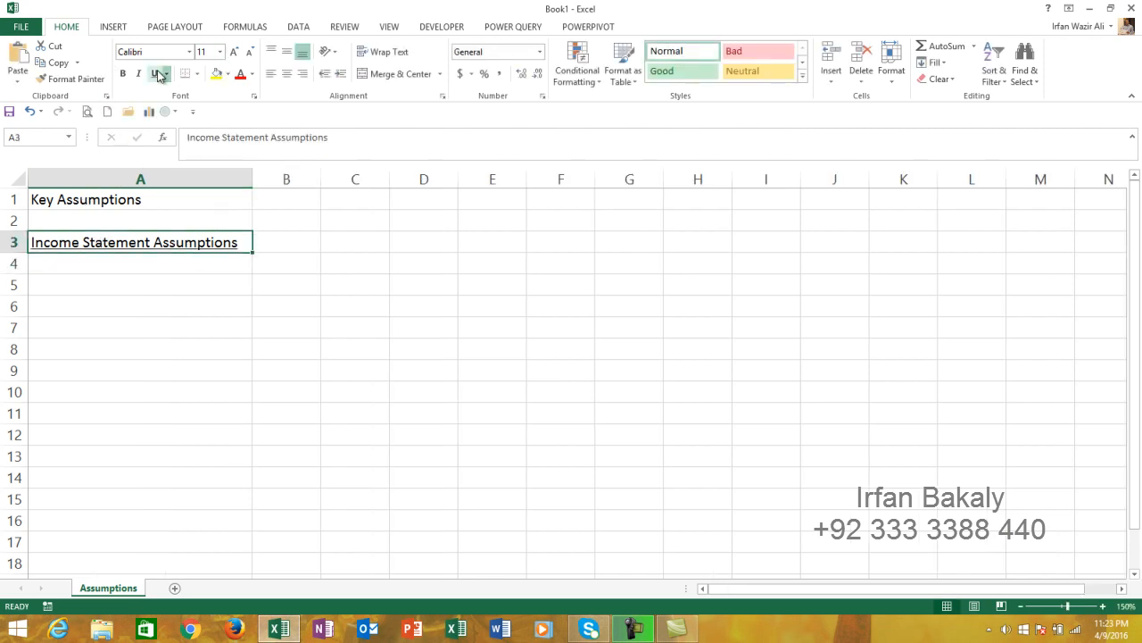
- Add the label "Price" in A4 with the value 0.99 in B4, formatted as dollar accounting
{"action": "left_click", "coordinate": [123, 265]}
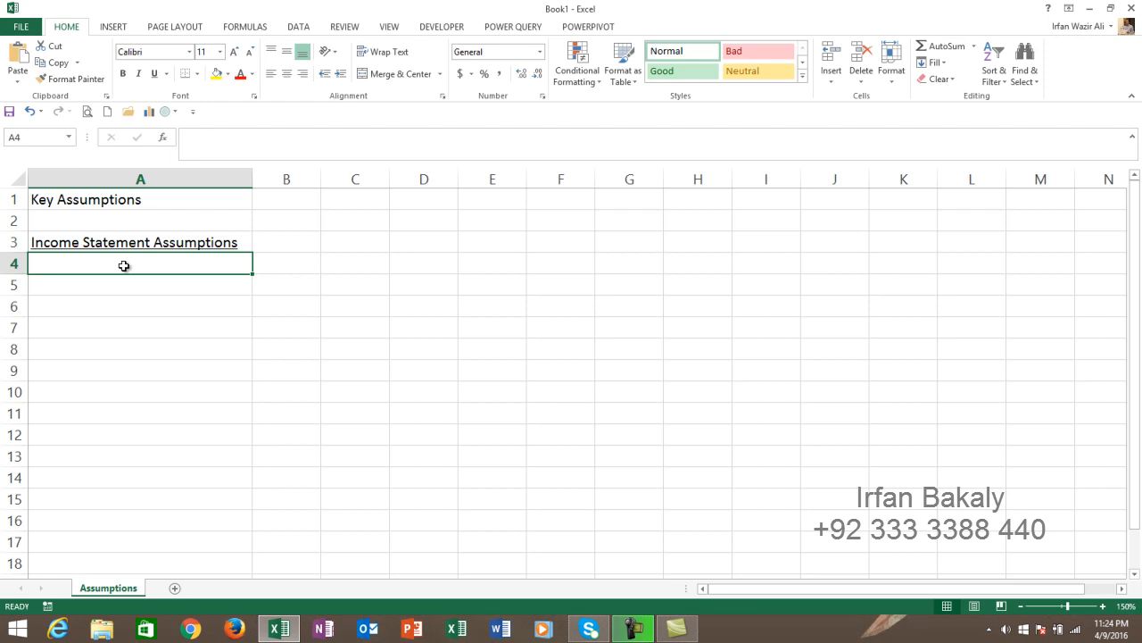
{"action": "type", "text": "Princ"}
{"action": "key", "text": "BackSpace"}
{"action": "key", "text": "BackSpace"}
{"action": "type", "text": "ce"}
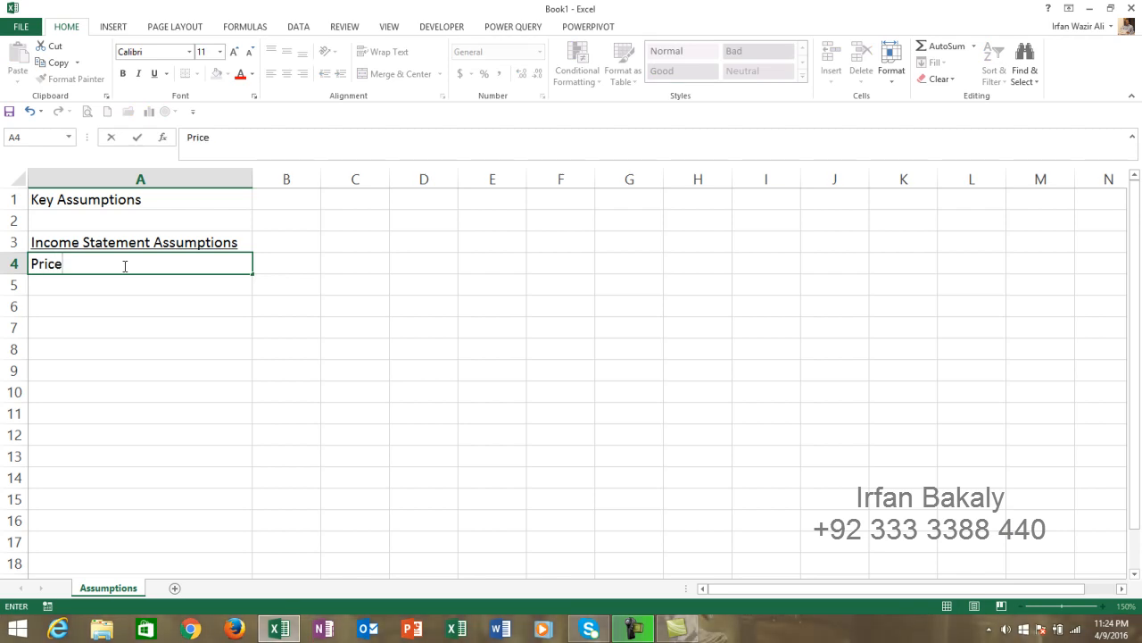
{"action": "key", "text": "Tab"}
{"action": "type", "text": "099"}
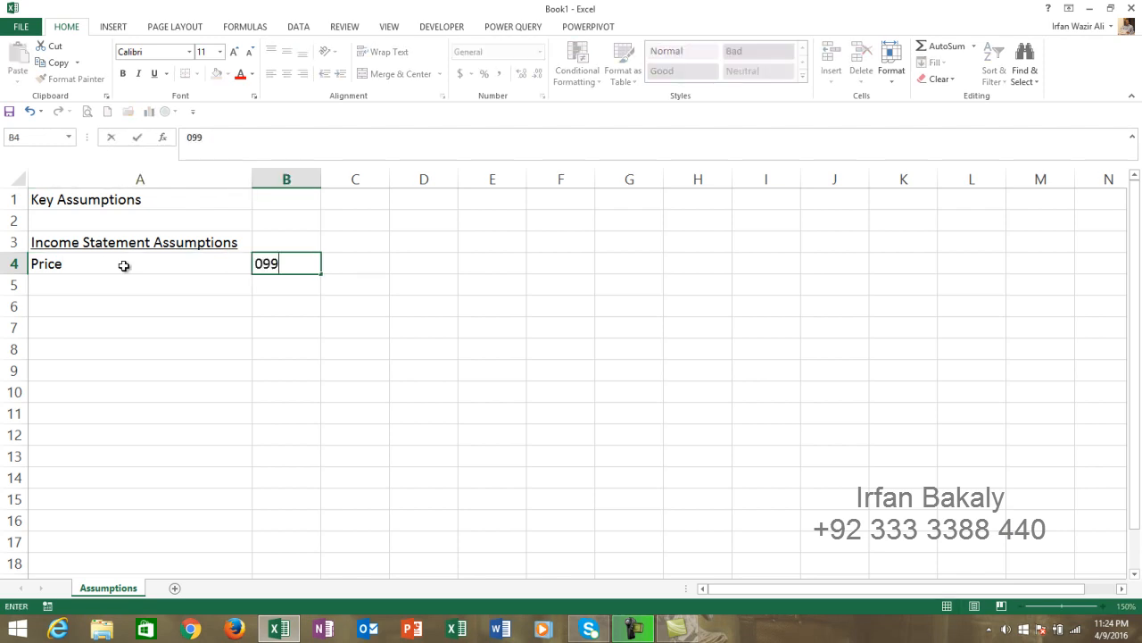
{"action": "key", "text": "BackSpace"}
{"action": "key", "text": "BackSpace"}
{"action": "type", "text": ".99"}
{"action": "key", "text": "ctrl+Return"}
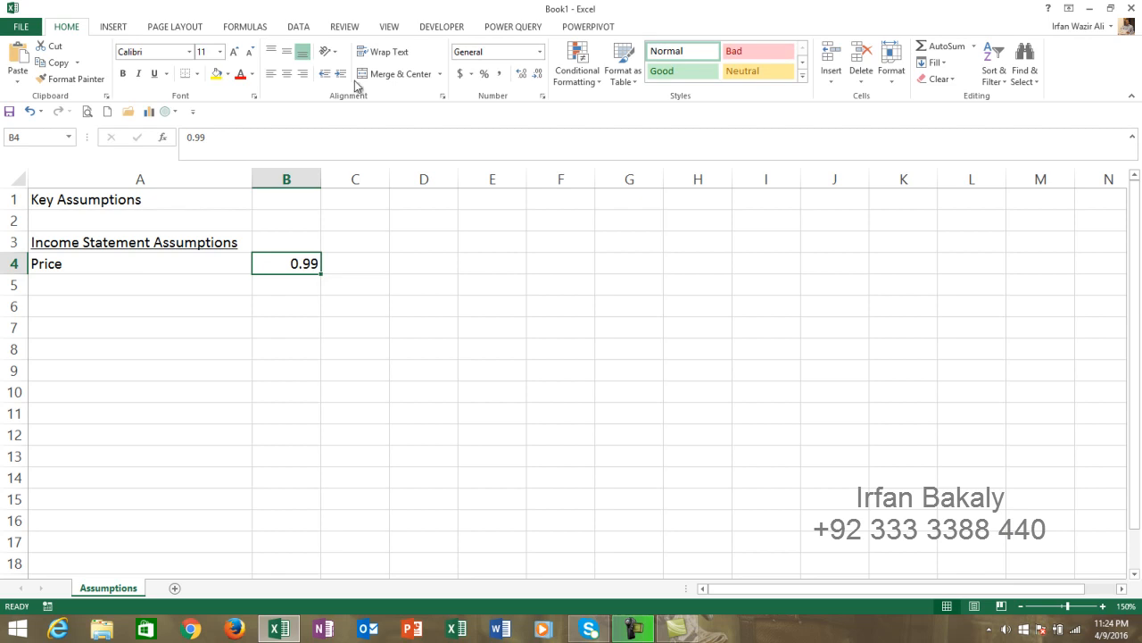
{"action": "left_click", "coordinate": [459, 74]}
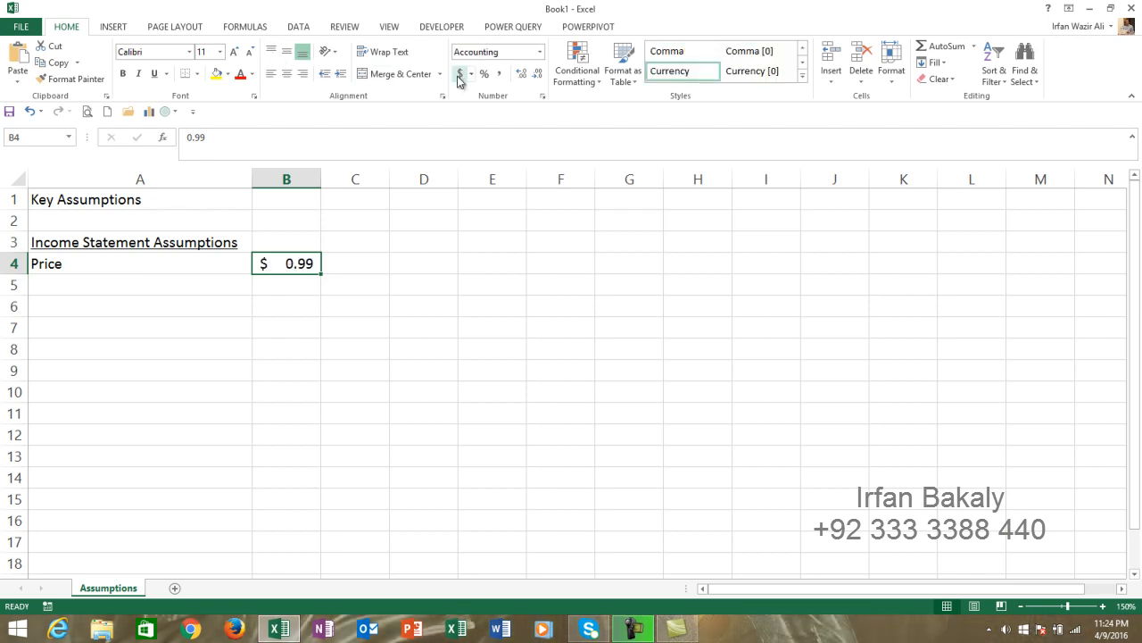
- Add the label "Growth Rate (Monthly)" in A5 with the value 2% in B5
{"action": "key", "text": "Down"}
{"action": "key", "text": "Left"}
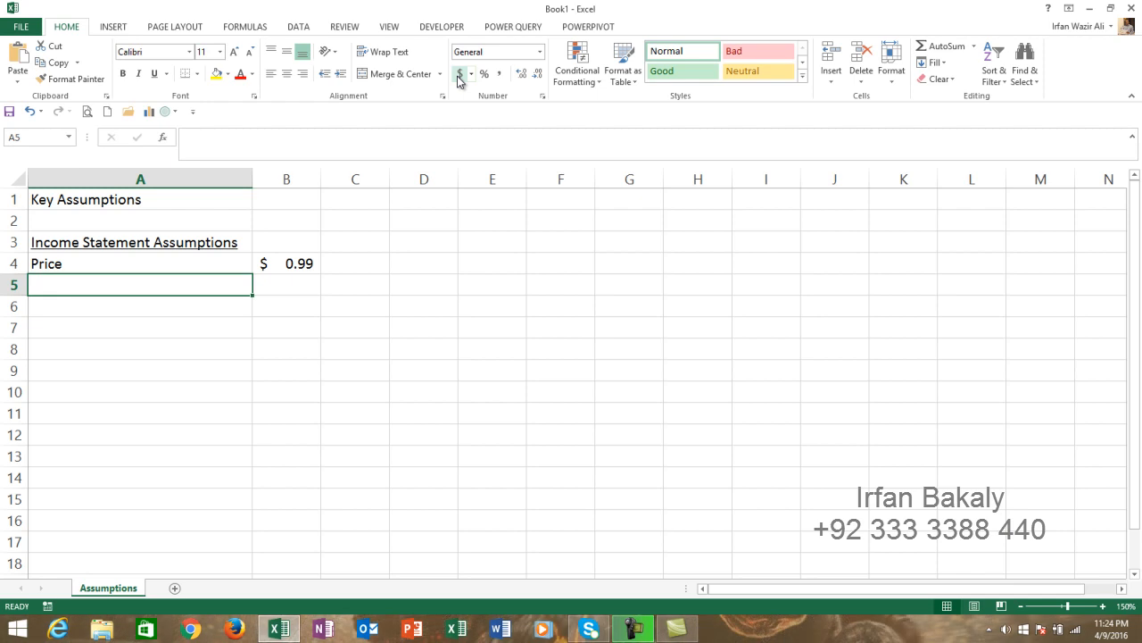
{"action": "type", "text": "Growth Rate (Month)"}
{"action": "key", "text": "BackSpace"}
{"action": "type", "text": "ly)"}
{"action": "key", "text": "Tab"}
{"action": "type", "text": "2"}
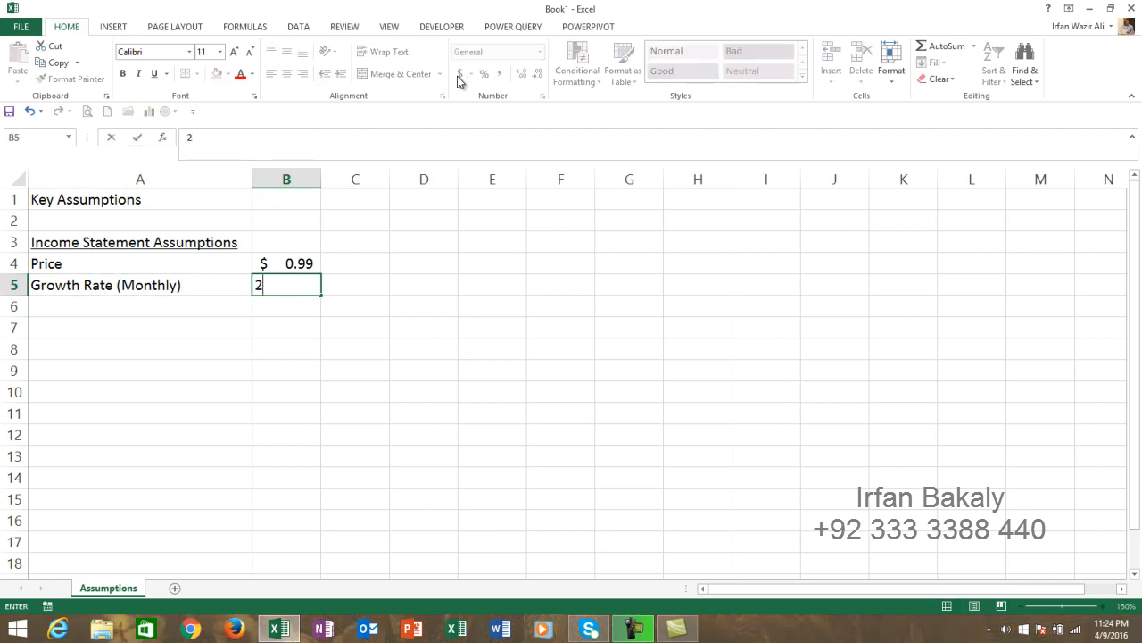
{"action": "type", "text": "%"}
{"action": "key", "text": "Return"}
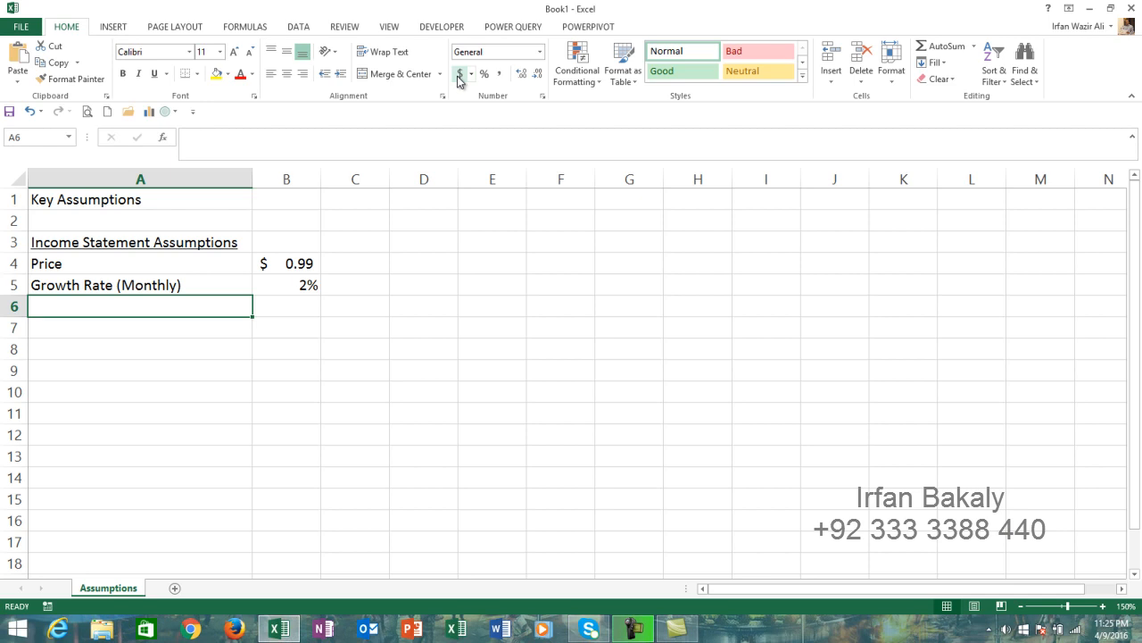
- Add the label "Commission - IOS" in A6 with the value 30% in B6
{"action": "type", "text": "Comm"}
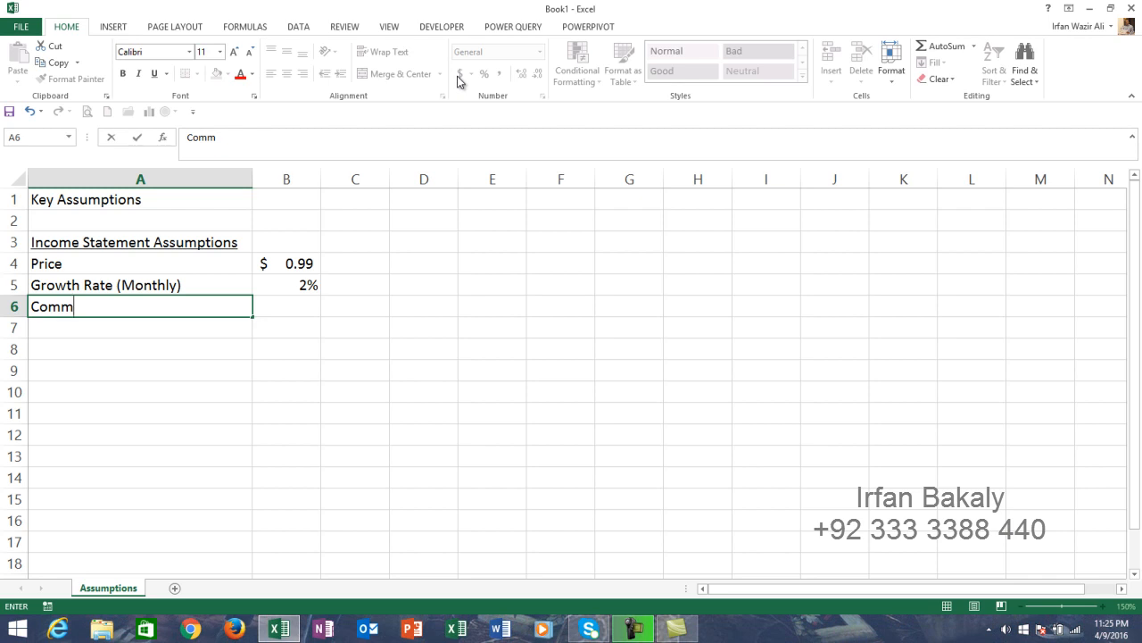
{"action": "type", "text": "ission - IOS"}
{"action": "key", "text": "Tab"}
{"action": "type", "text": "30%"}
{"action": "key", "text": "Return"}
- Add the label "Commission - Andriod" in A7 with the value 30% in B7
{"action": "type", "text": "Com"}
{"action": "key", "text": "F2"}
{"action": "key", "text": "Right"}
{"action": "key", "text": "BackSpace"}
{"action": "key", "text": "BackSpace"}
{"action": "key", "text": "BackSpace"}
{"action": "type", "text": "Andriod"}
{"action": "key", "text": "Tab"}
{"action": "type", "text": "30%"}
{"action": "key", "text": "Return"}
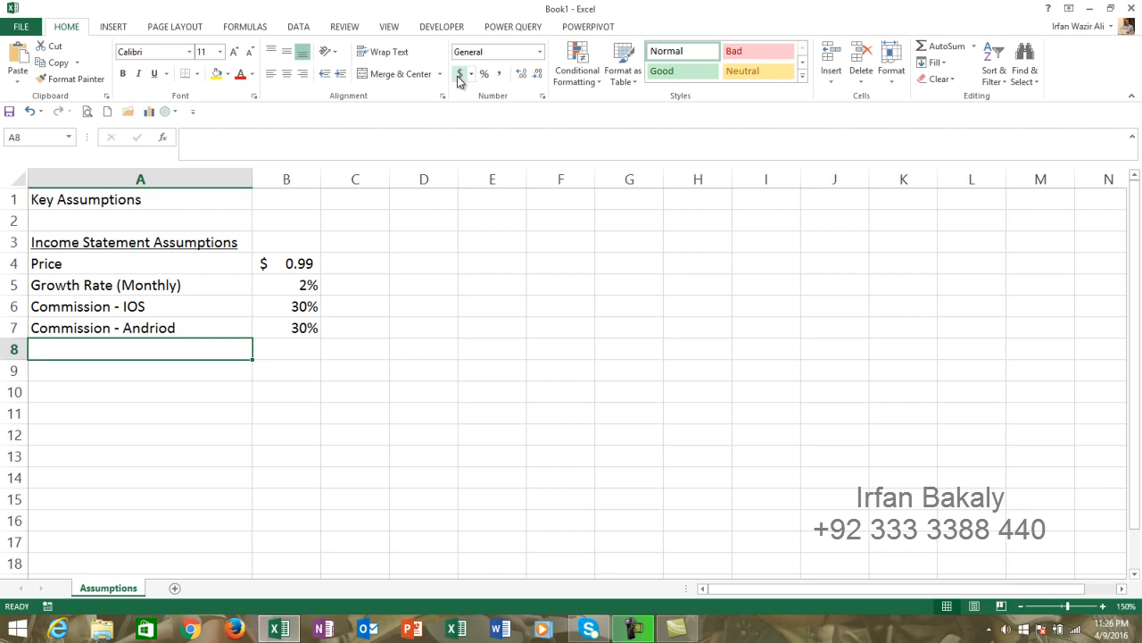
- Add the label "Salary" in A8 with the value 2000 in B8, formatted in comma style instead of percentage
{"action": "type", "text": "Salaryu"}
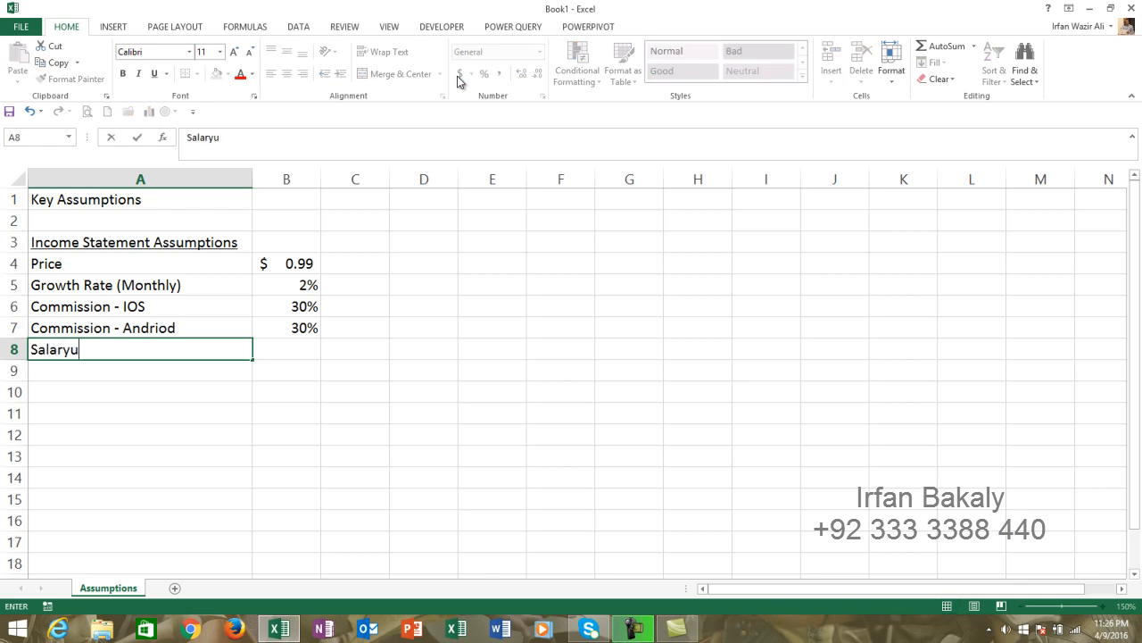
{"action": "key", "text": "BackSpace"}
{"action": "key", "text": "Tab"}
{"action": "type", "text": "2000"}
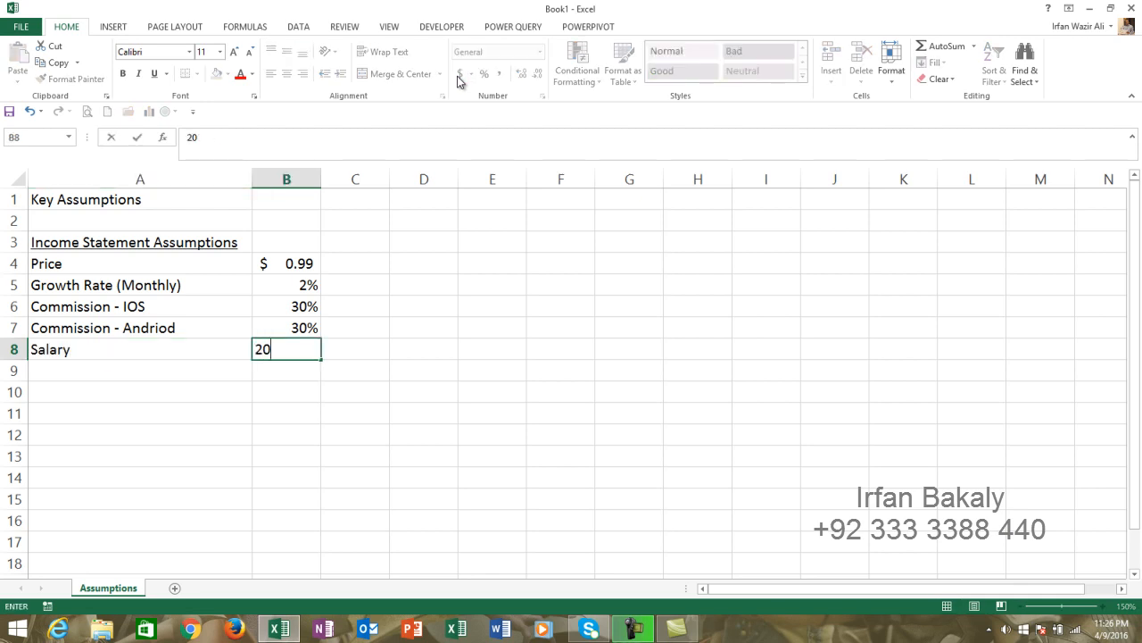
{"action": "key", "text": "Return"}
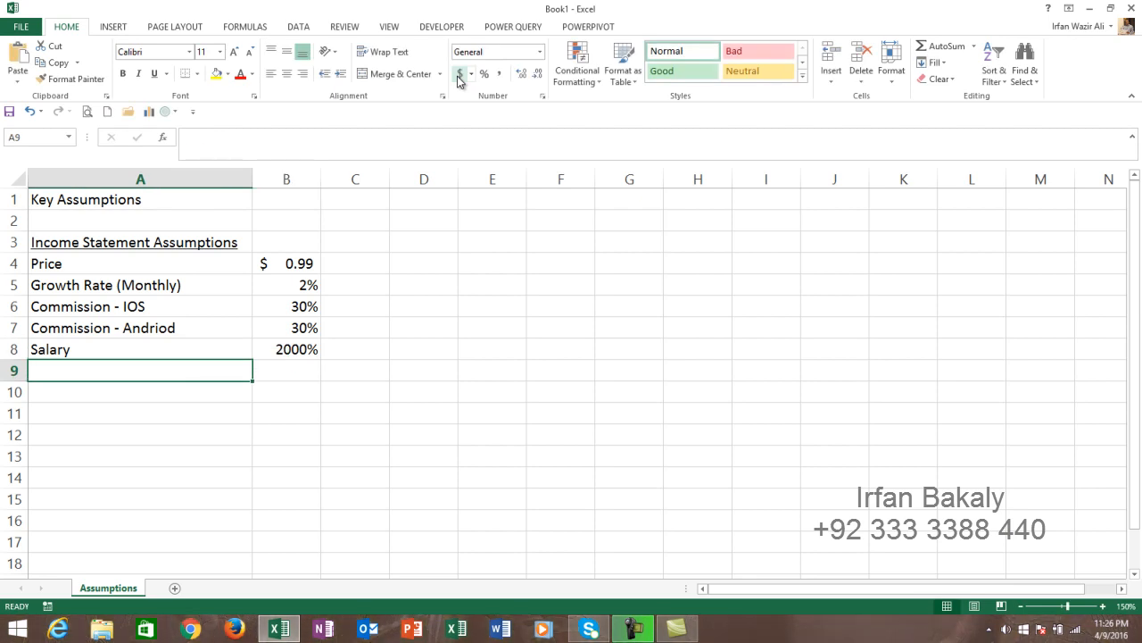
{"action": "key", "text": "Up"}
{"action": "key", "text": "Right"}
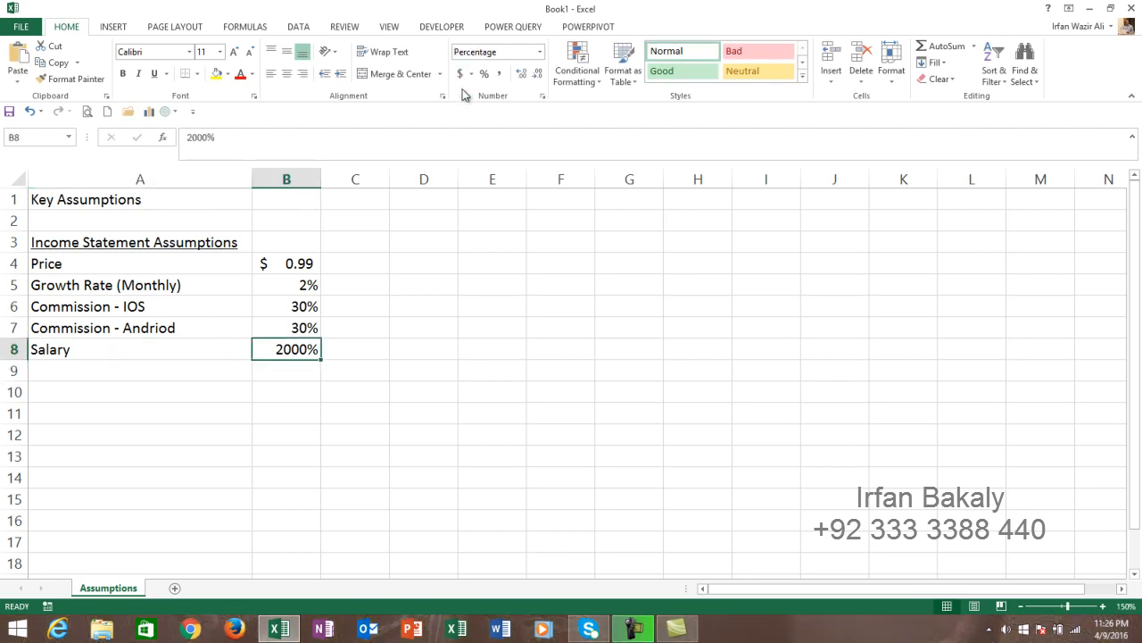
{"action": "left_click", "coordinate": [499, 74]}
{"action": "type", "text": "2000"}
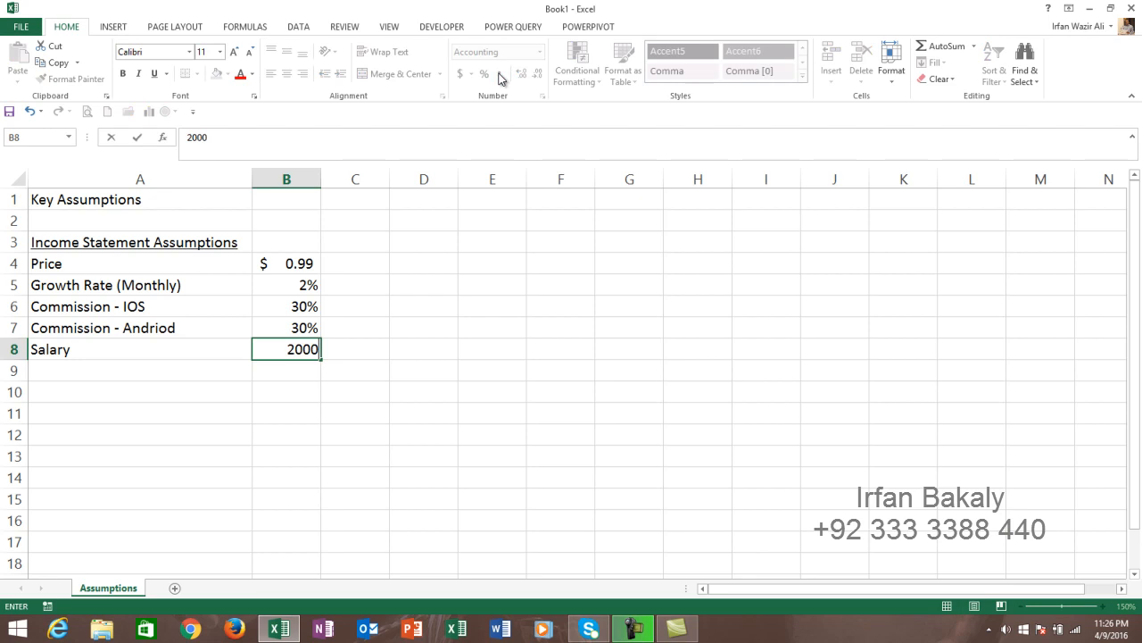
{"action": "key", "text": "Return"}
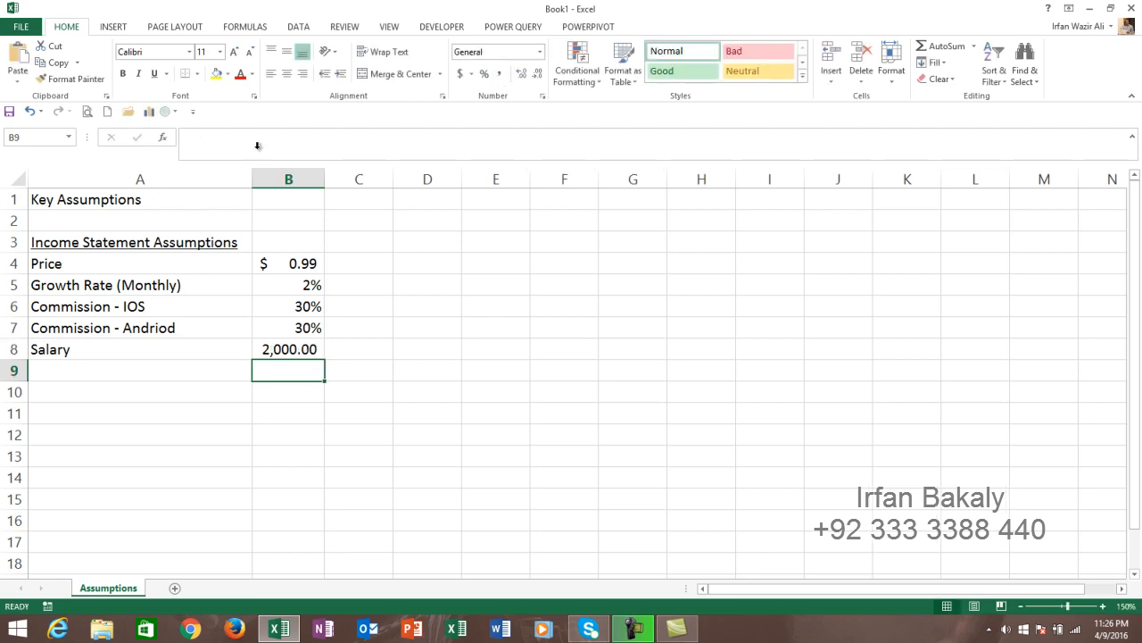
- Format the salary in B8 as dollar accounting with no decimal places
{"action": "left_click", "coordinate": [305, 350]}
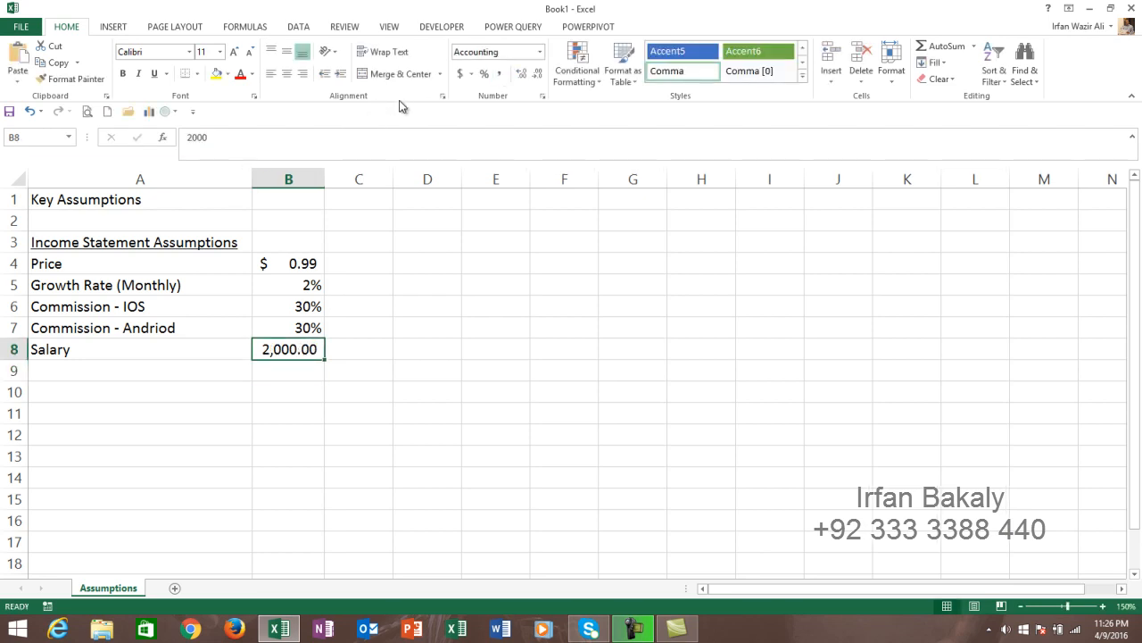
{"action": "left_click", "coordinate": [461, 74]}
{"action": "left_click", "coordinate": [538, 74]}
{"action": "left_click", "coordinate": [539, 74]}
- Add the label "Profit Bonus" in A9 with the value 50% in B9
{"action": "left_click", "coordinate": [126, 373]}
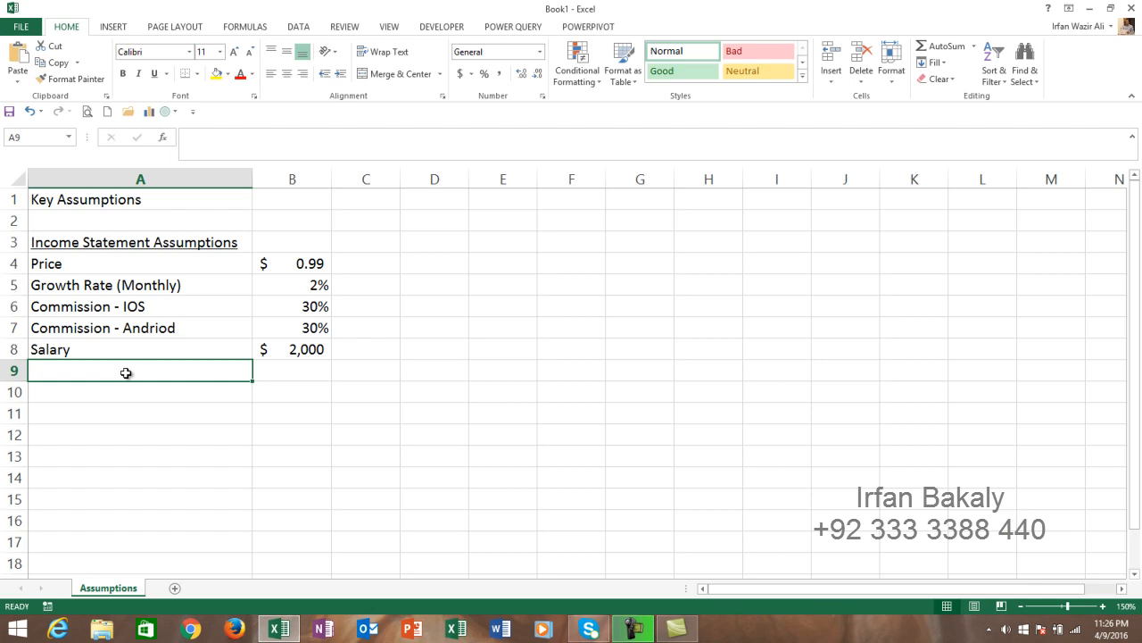
{"action": "type", "text": "Pro"}
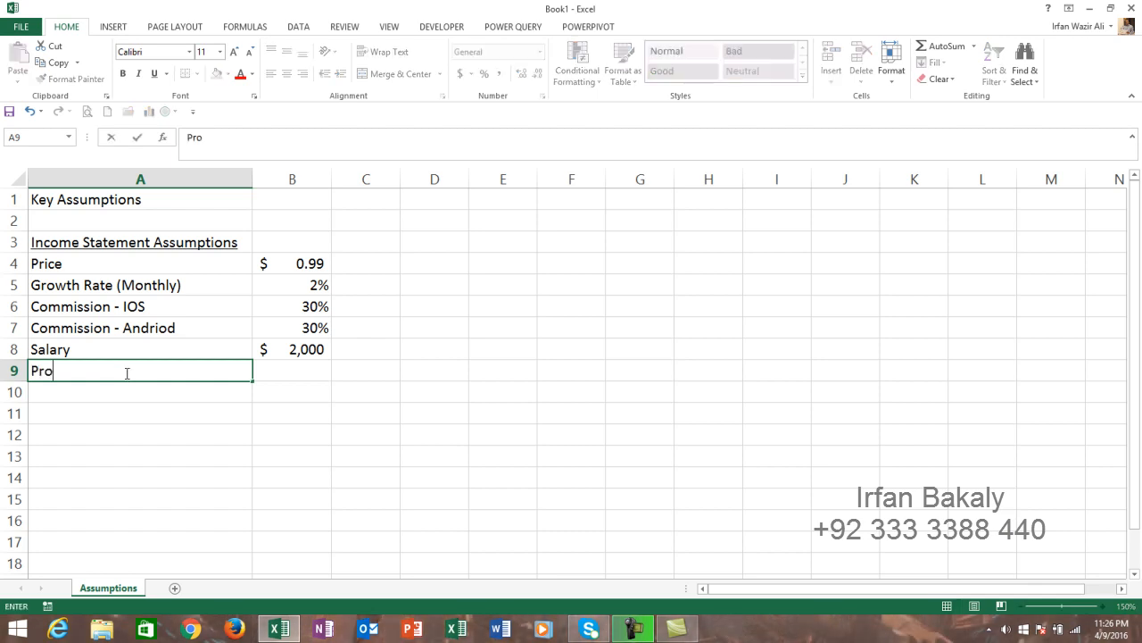
{"action": "type", "text": "fit Bonus"}
{"action": "key", "text": "Tab"}
{"action": "type", "text": "50%"}
{"action": "key", "text": "Return"}
{"action": "key", "text": "Return"}
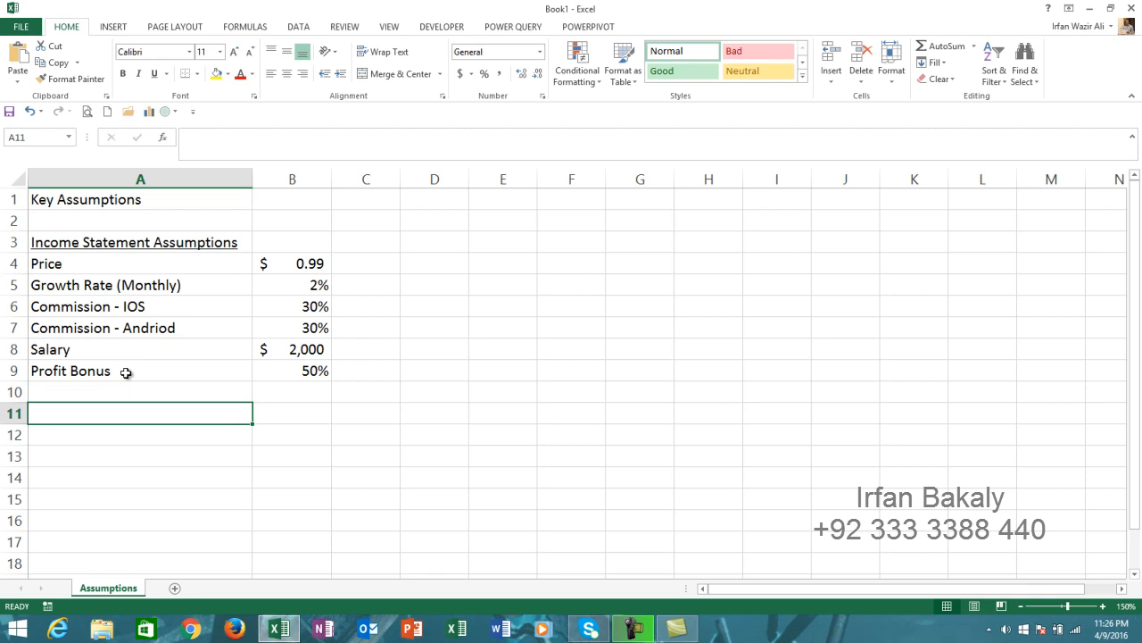
- Enter the section heading "Professional Services" in A11 and reselect that cell
{"action": "type", "text": "P"}
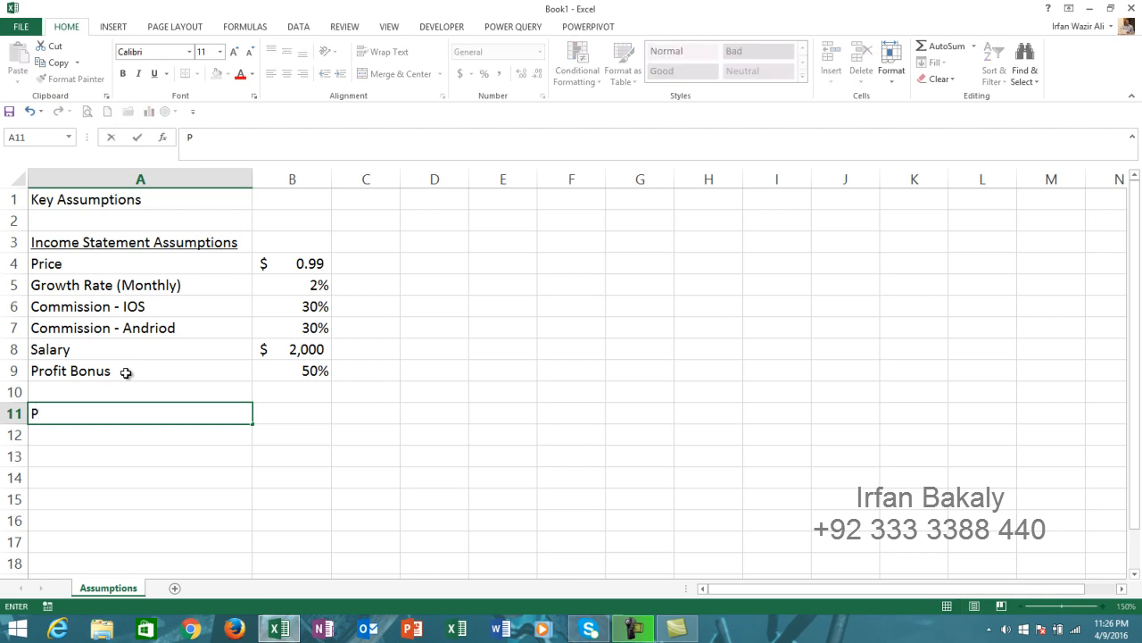
{"action": "type", "text": "rofe"}
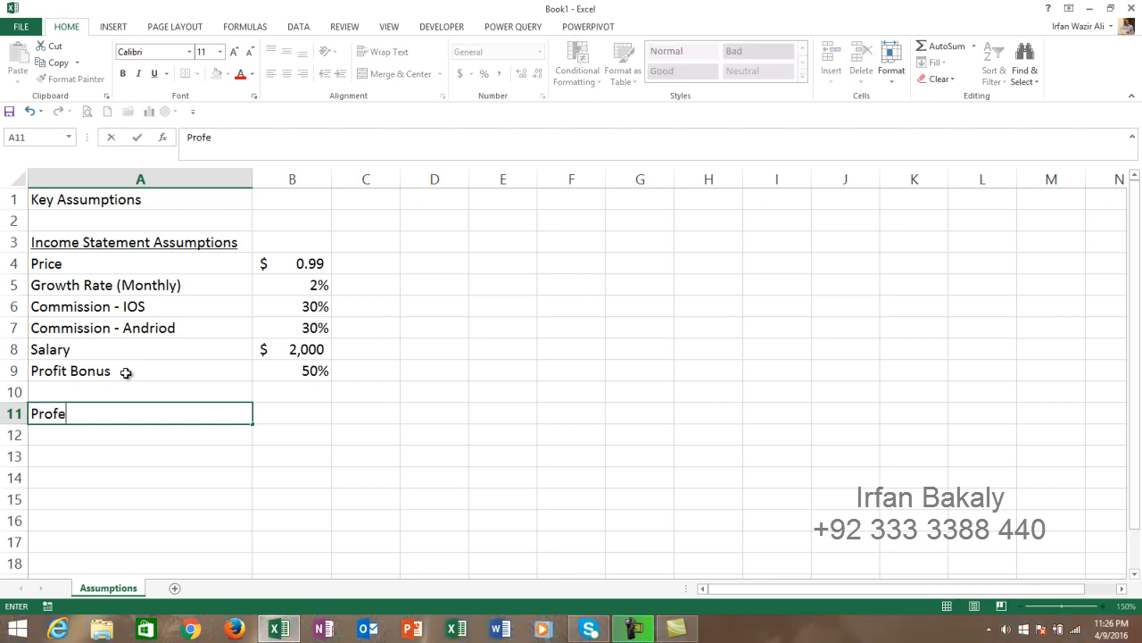
{"action": "type", "text": "ssional Services"}
{"action": "key", "text": "Tab"}
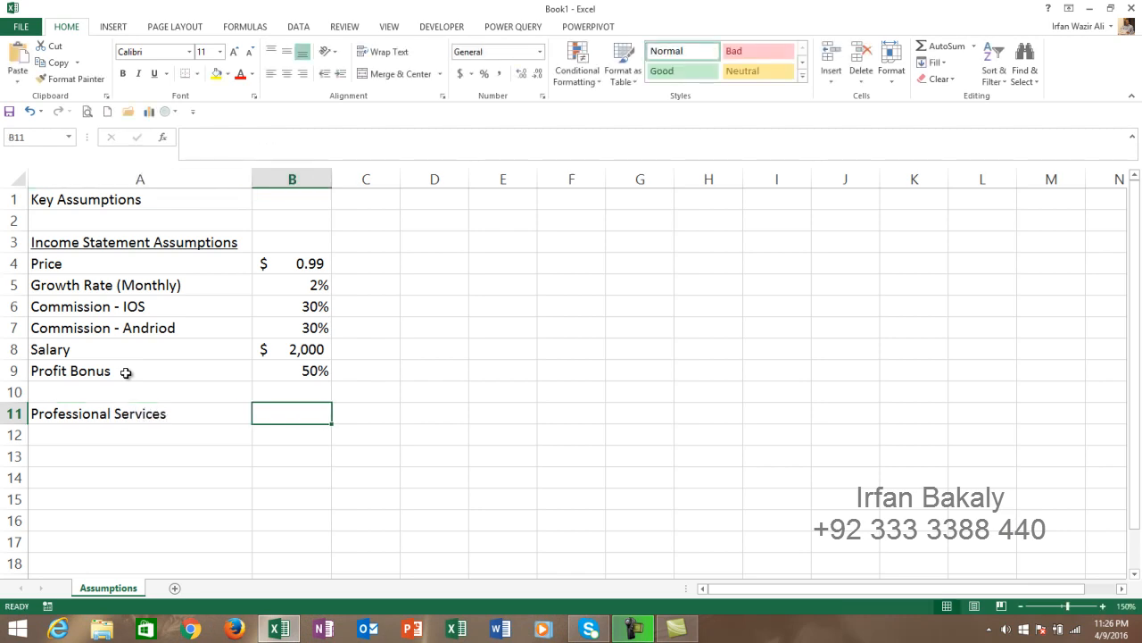
{"action": "key", "text": "Down"}
{"action": "key", "text": "Left"}
{"action": "key", "text": "Up"}
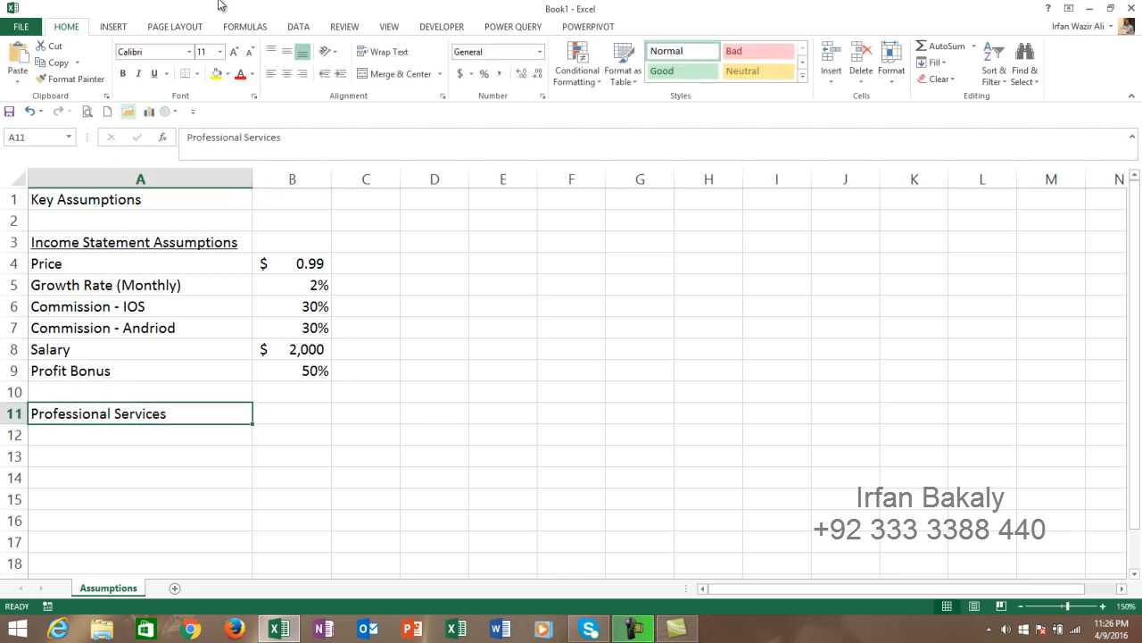
- Add the label "Launch" in A12 under Professional Services with the value 5000 in B12
{"action": "left_click", "coordinate": [154, 73]}
{"action": "key", "text": "Down"}
{"action": "type", "text": "Launch"}
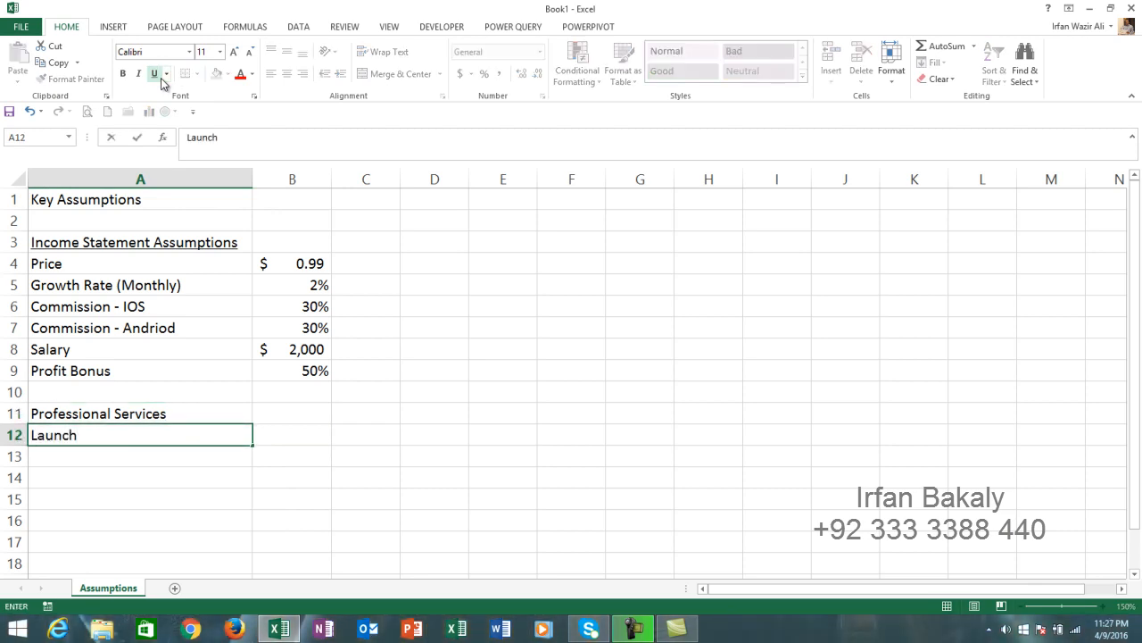
{"action": "key", "text": "ctrl+Return"}
{"action": "key", "text": "Right"}
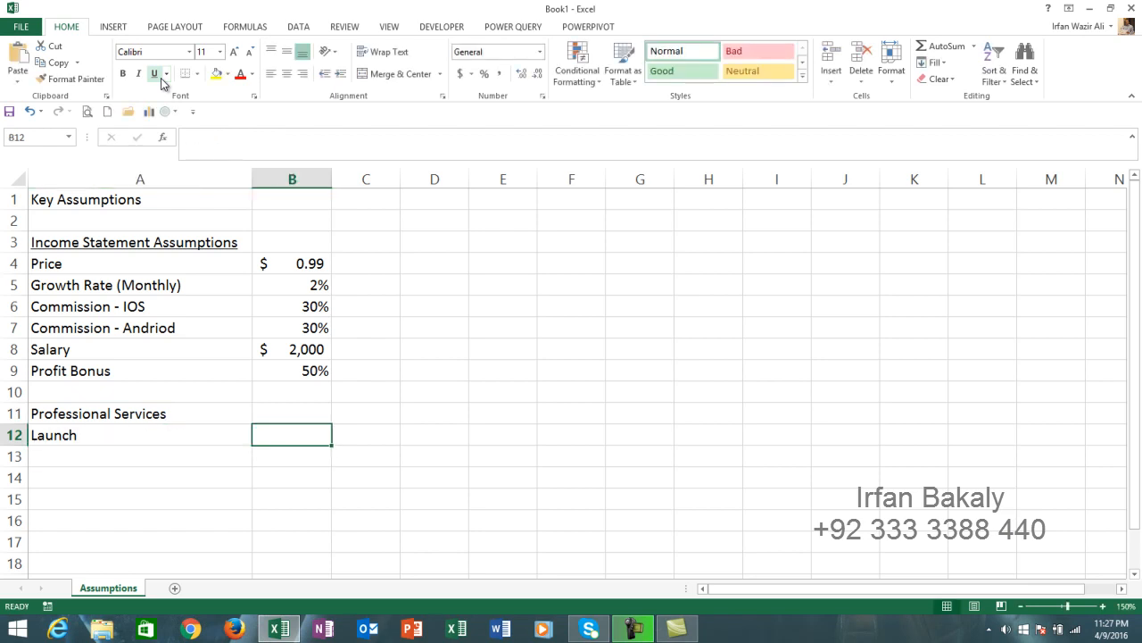
{"action": "type", "text": "5000"}
{"action": "key", "text": "ctrl+Return"}
{"action": "key", "text": "Up"}
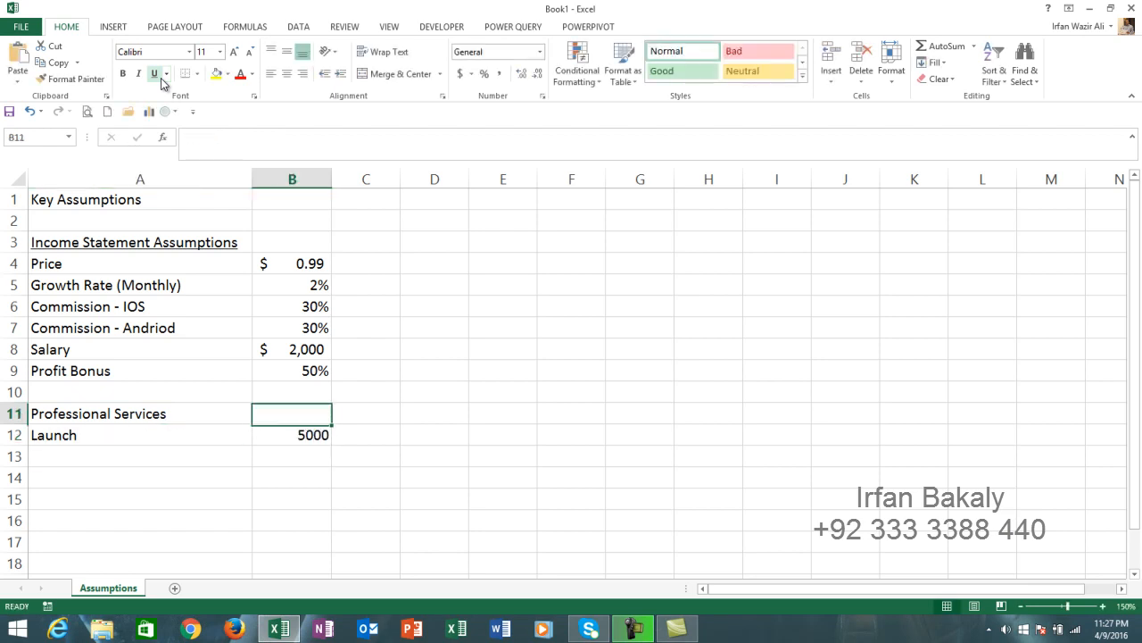
- Format the launch amount in B12 as dollar accounting with no decimal places and indent the "Launch" label in A12
{"action": "key", "text": "Down"}
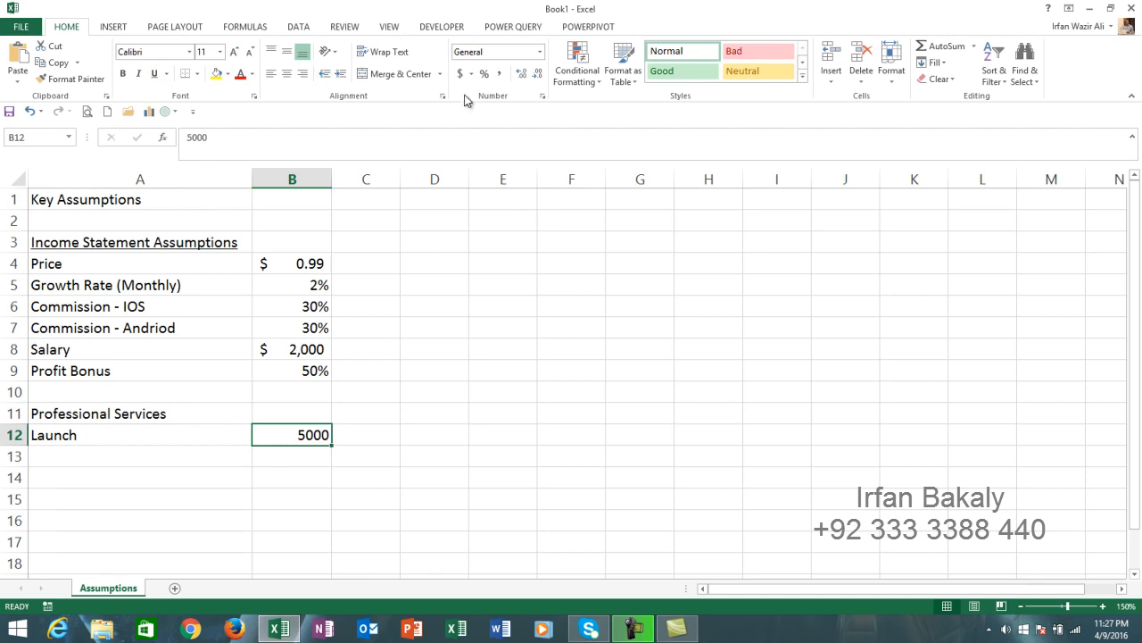
{"action": "left_click", "coordinate": [457, 73]}
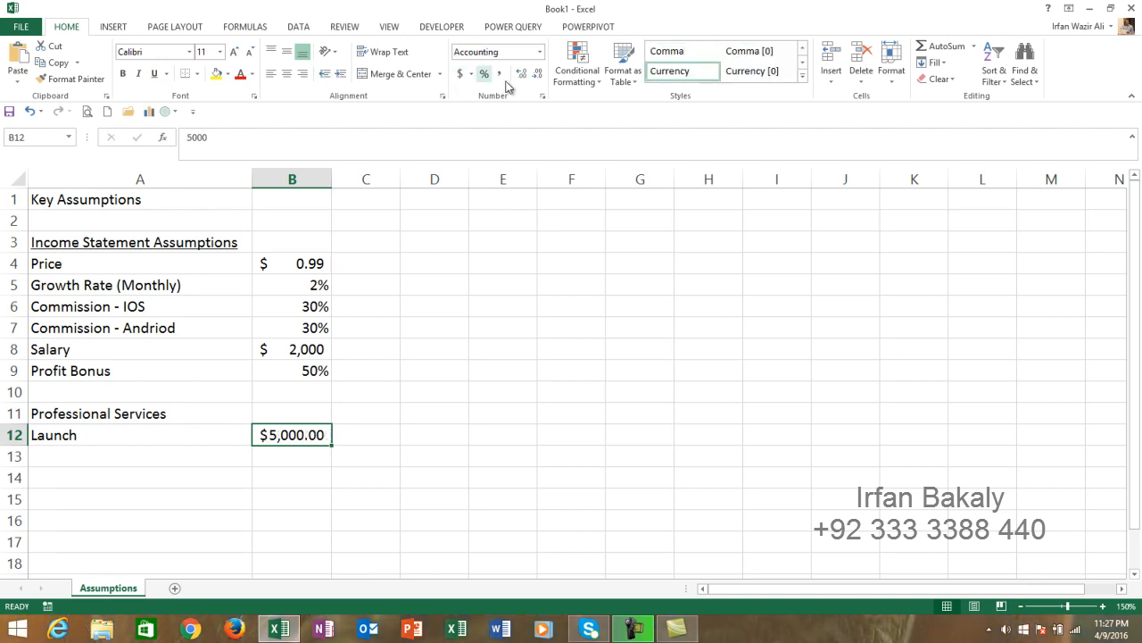
{"action": "left_click", "coordinate": [534, 78]}
{"action": "left_click", "coordinate": [535, 79]}
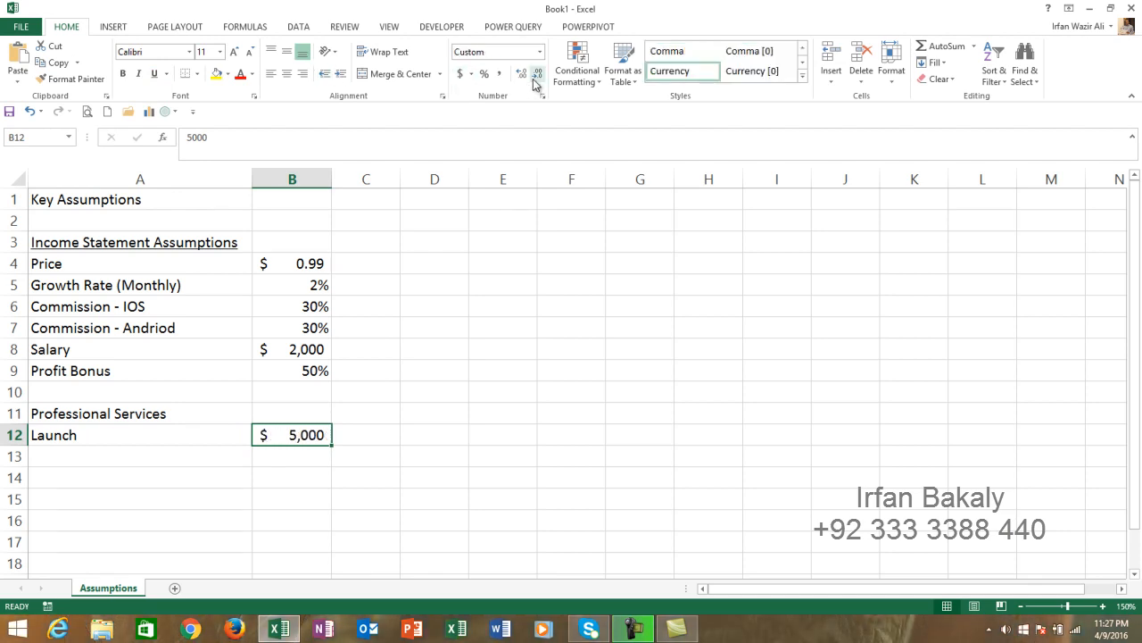
{"action": "left_click", "coordinate": [101, 436]}
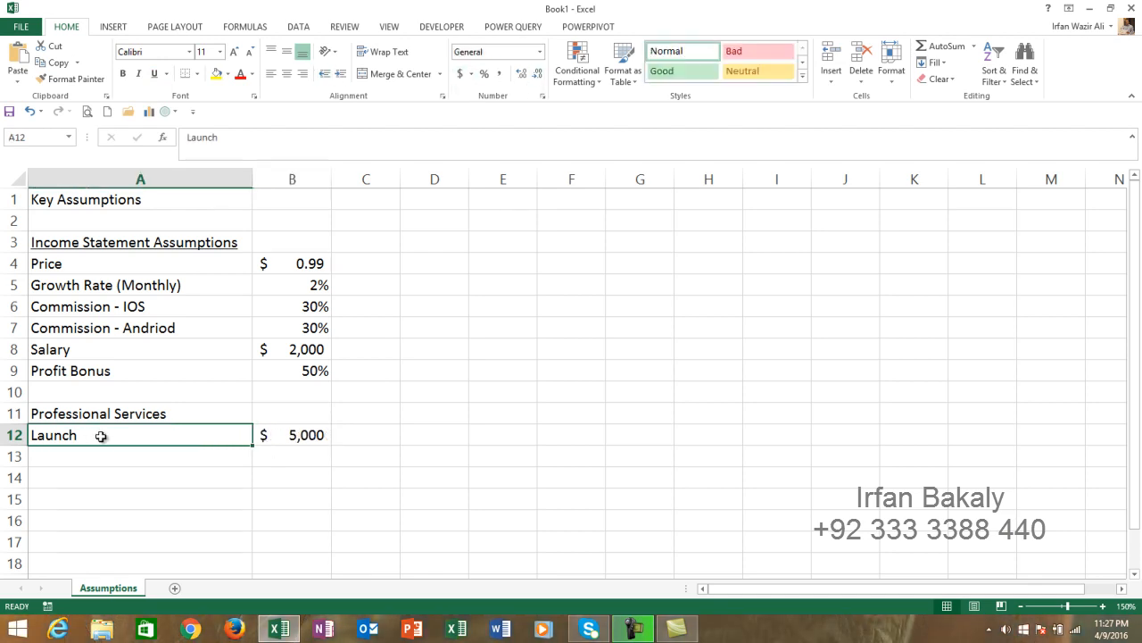
{"action": "left_click", "coordinate": [340, 75]}
- Add the label "Monthly" in A13 with the value 2% in B13
{"action": "left_click", "coordinate": [160, 458]}
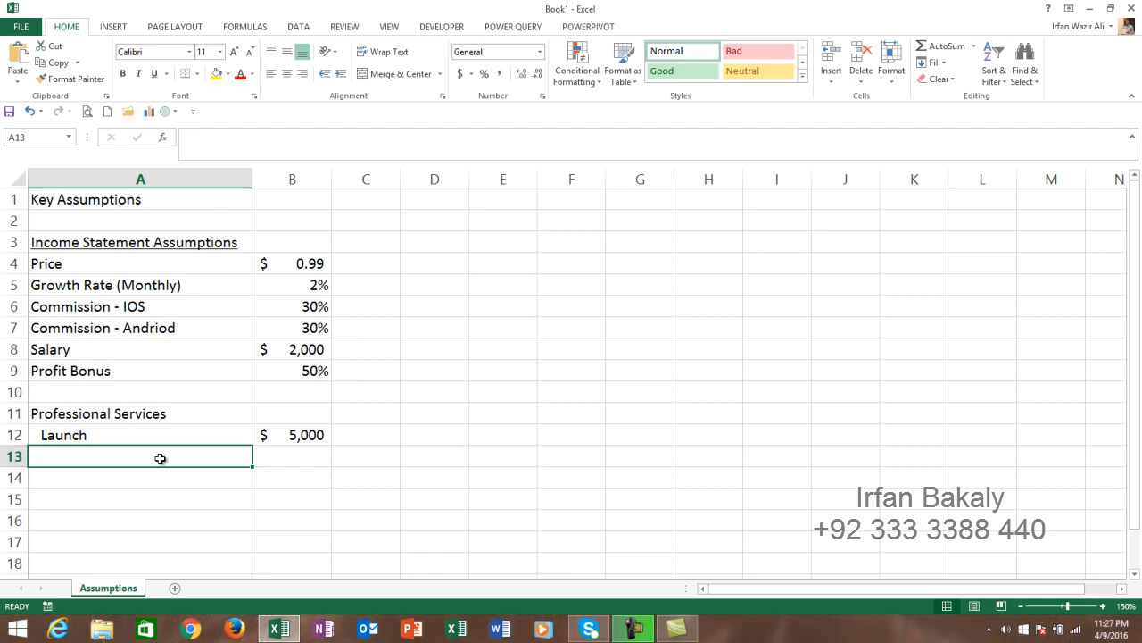
{"action": "type", "text": "Monthly"}
{"action": "key", "text": "Tab"}
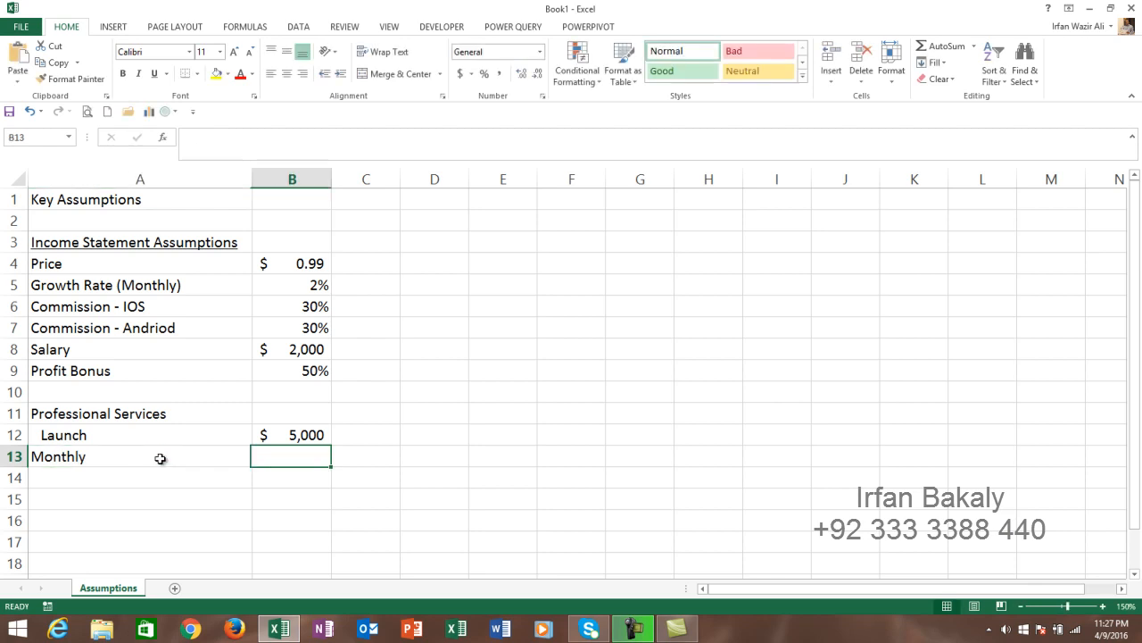
{"action": "type", "text": "2"}
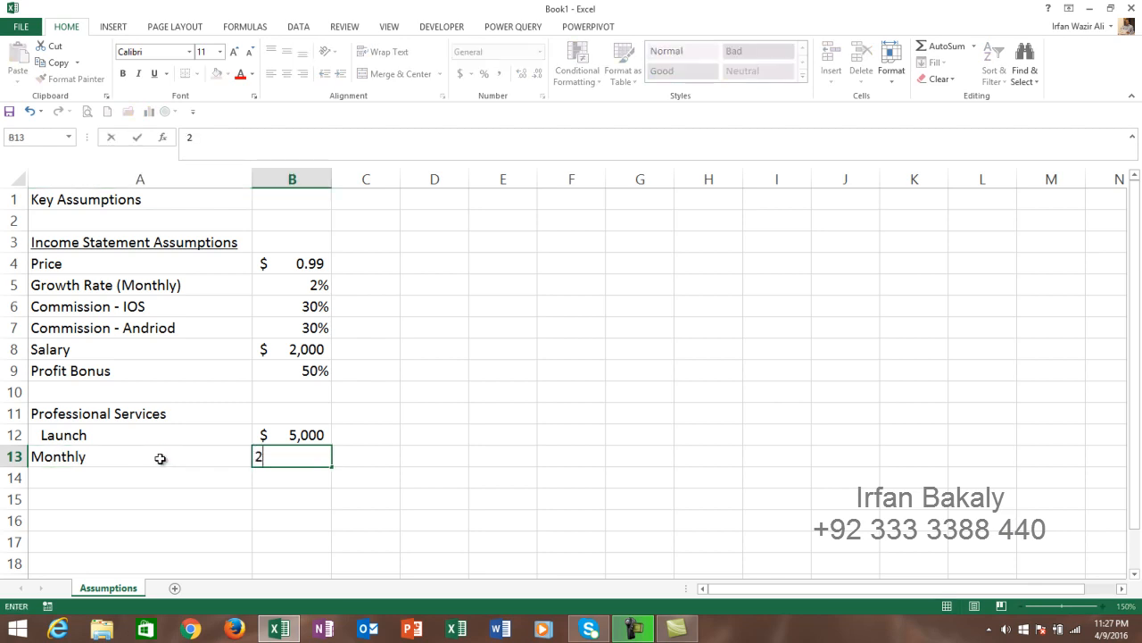
{"action": "type", "text": "%"}
{"action": "key", "text": "Tab"}
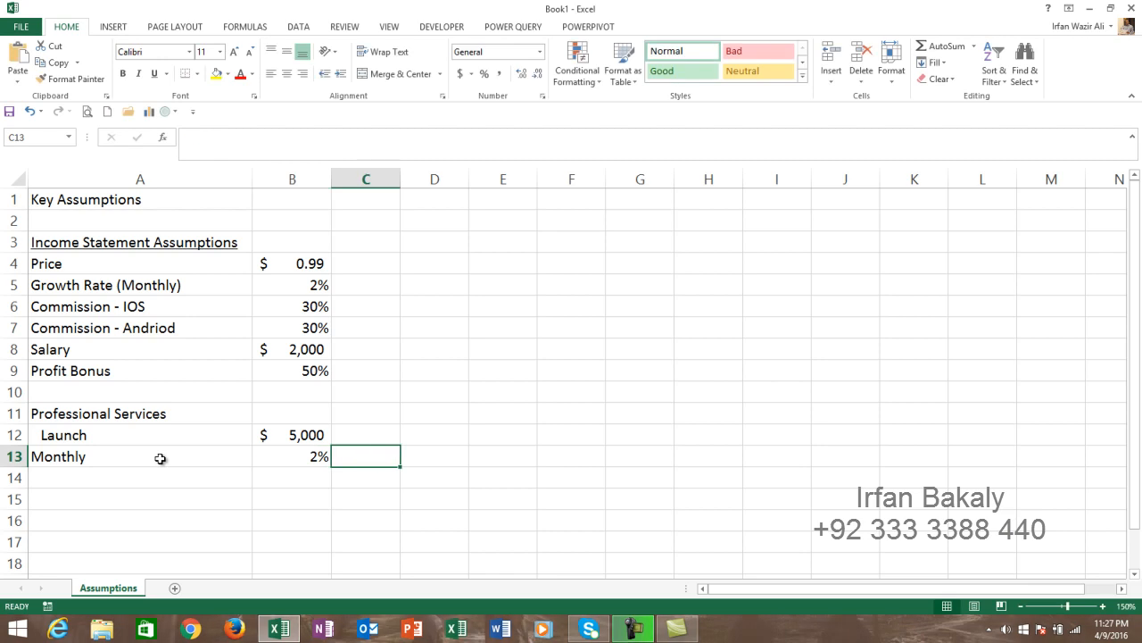
{"action": "type", "text": "250"}
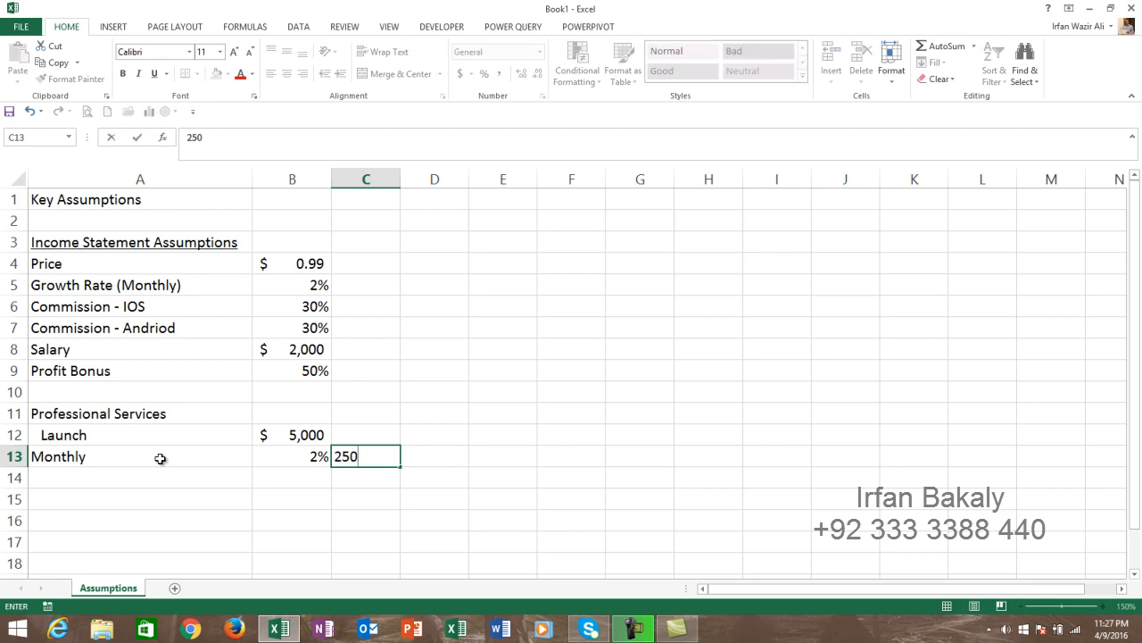
{"action": "type", "text": "%"}
{"action": "key", "text": "Return"}
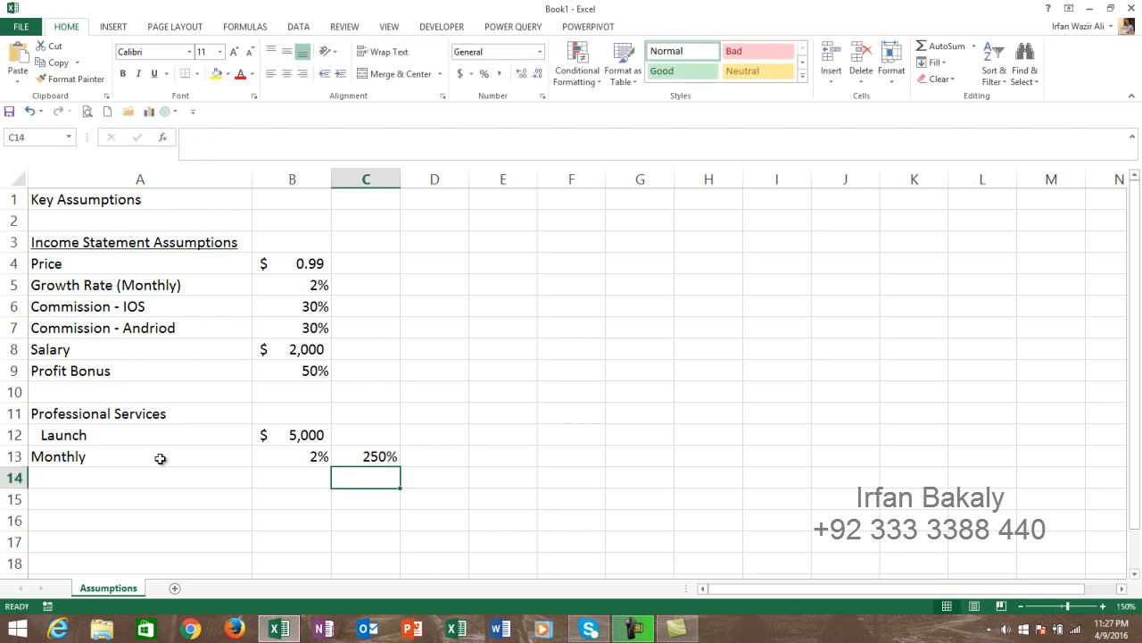
{"action": "key", "text": "Up"}
{"action": "type", "text": "250"}
{"action": "key", "text": "ctrl+Return"}
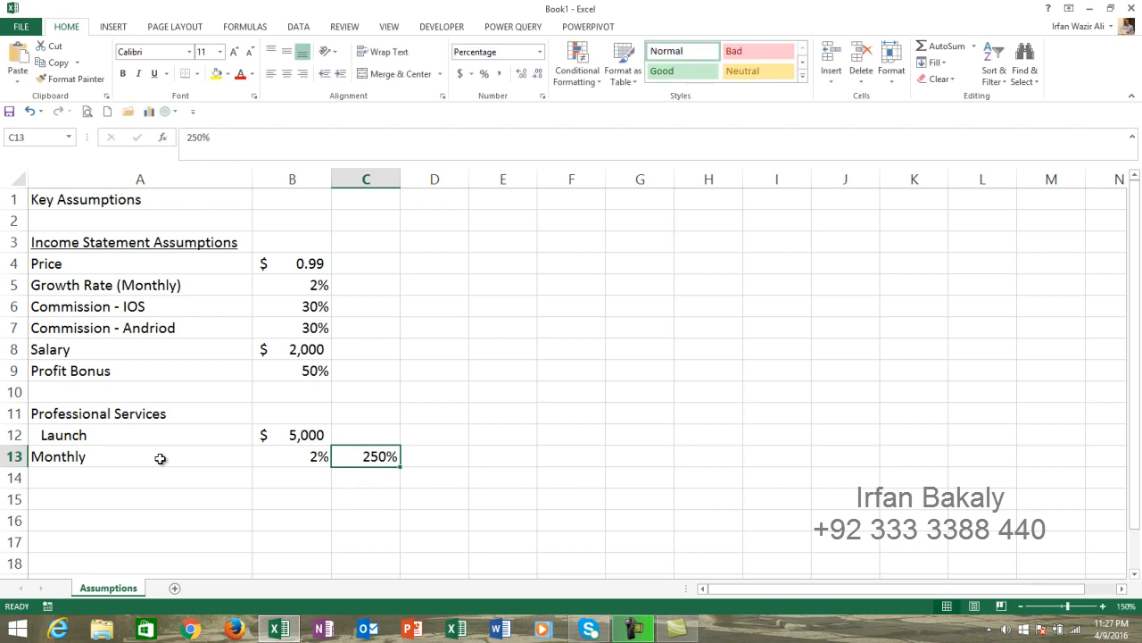
{"action": "key", "text": "ctrl+z"}
{"action": "key", "text": "ctrl+z"}
- Enter 250 in C13 beside the monthly percentage, formatted as dollar accounting with no decimal places
{"action": "type", "text": "250"}
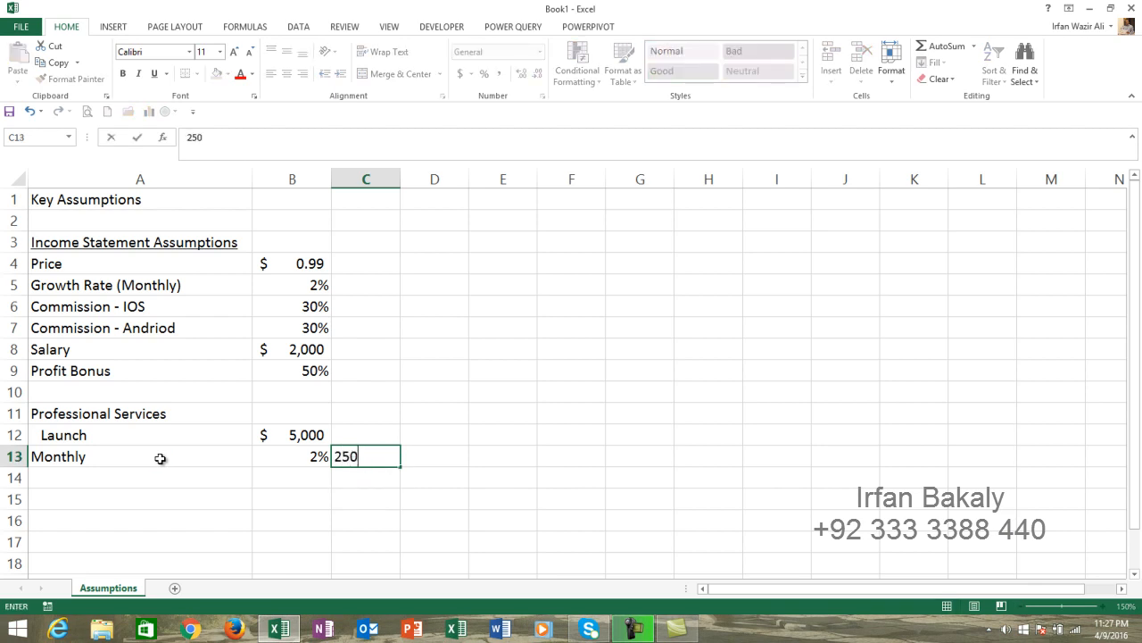
{"action": "key", "text": "ctrl+Return"}
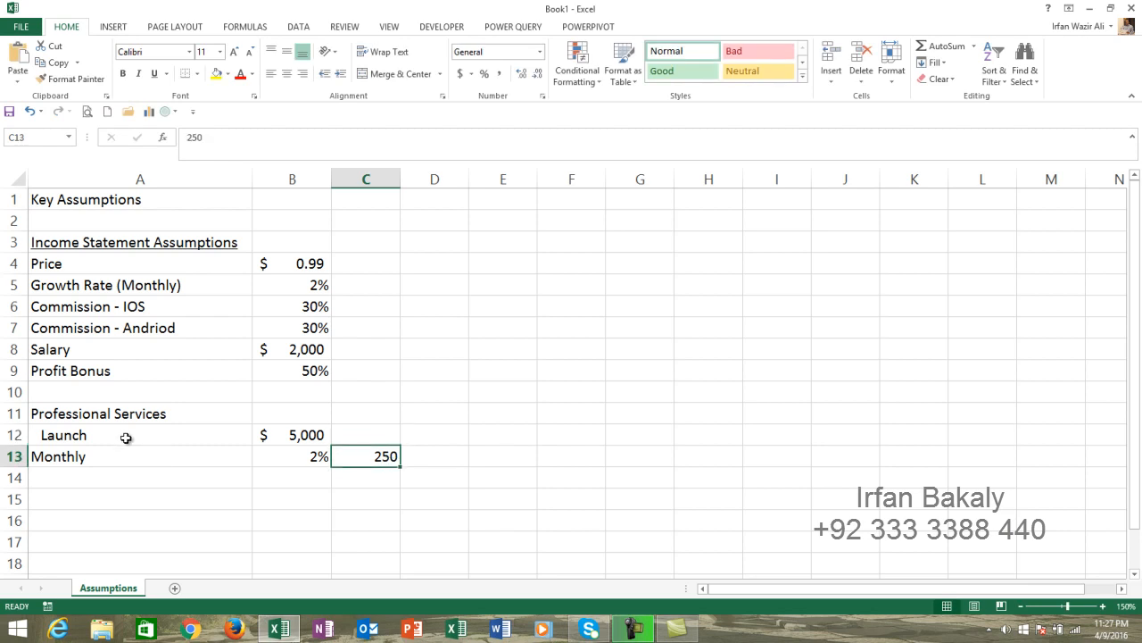
{"action": "left_click", "coordinate": [462, 75]}
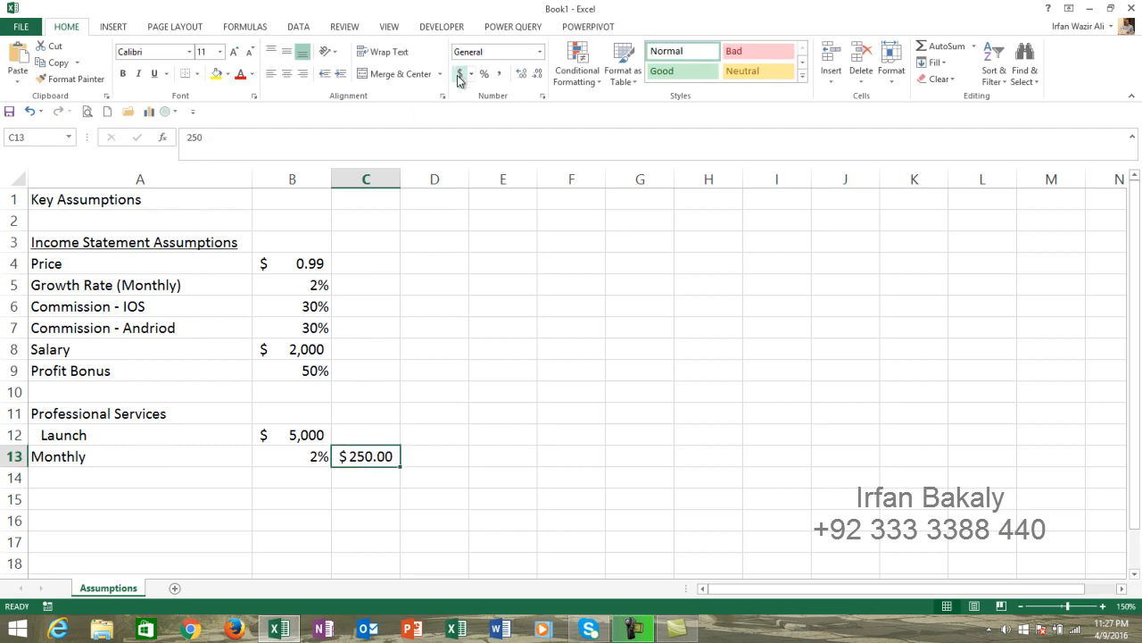
{"action": "left_click", "coordinate": [538, 77]}
{"action": "left_click", "coordinate": [538, 77]}
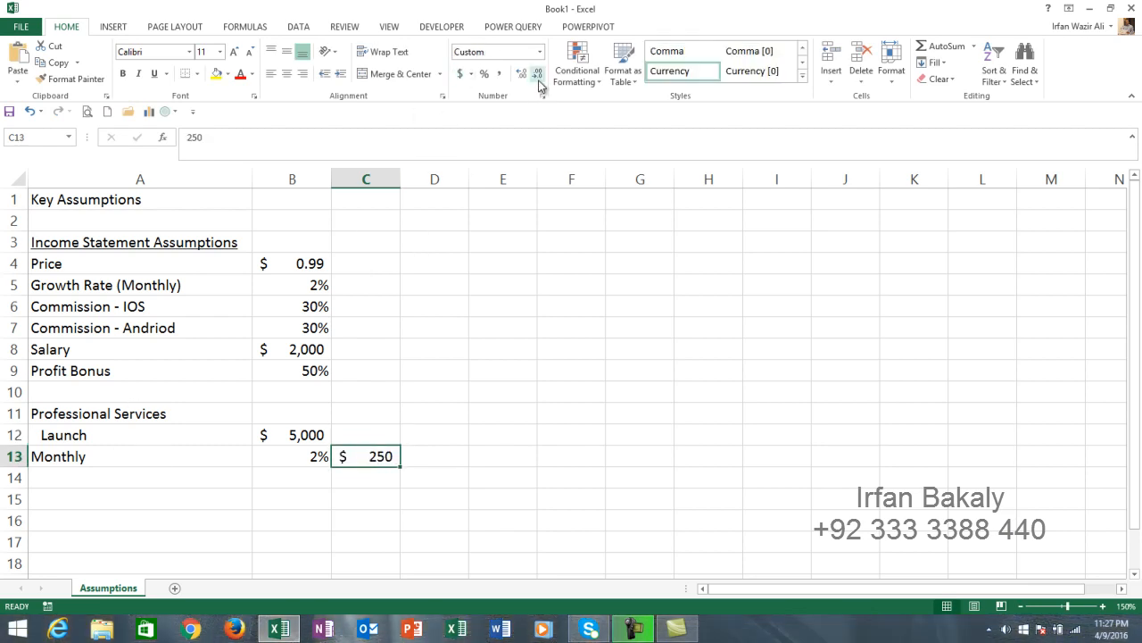
- Indent the "Monthly" label in A13 one level
{"action": "left_click", "coordinate": [306, 456]}
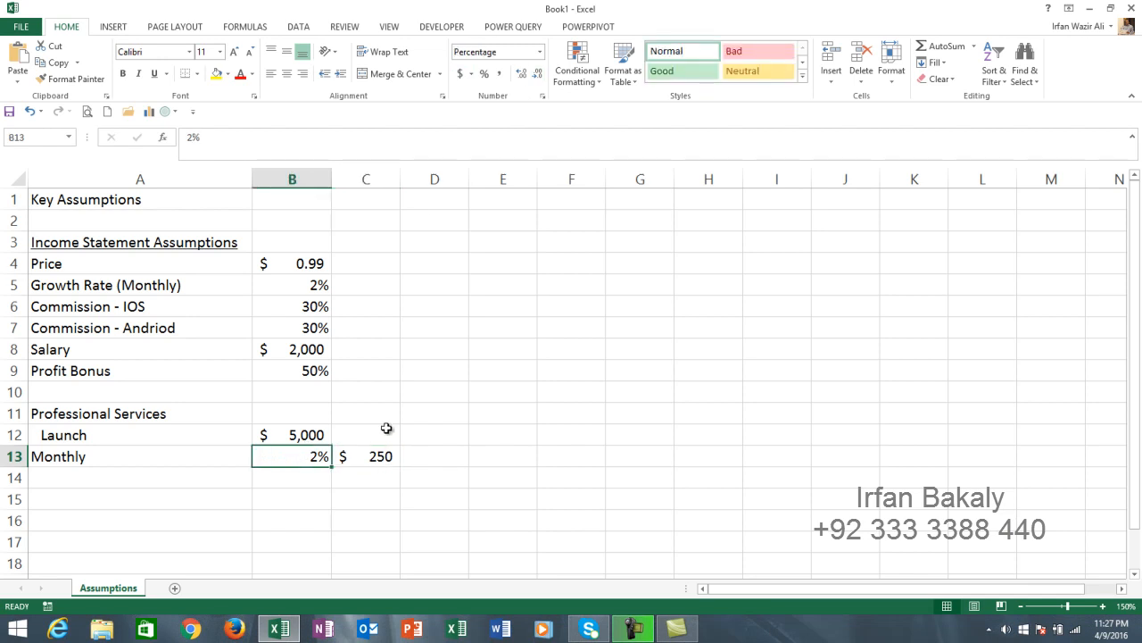
{"action": "key", "text": "Left"}
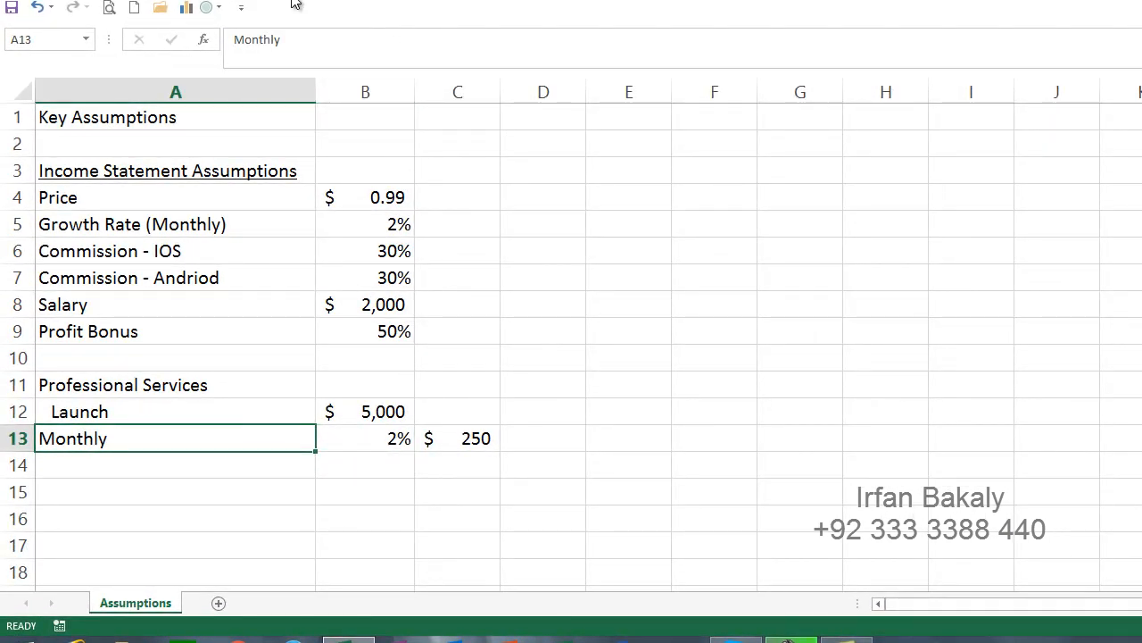
{"action": "key", "text": "ctrl+alt+Tab"}
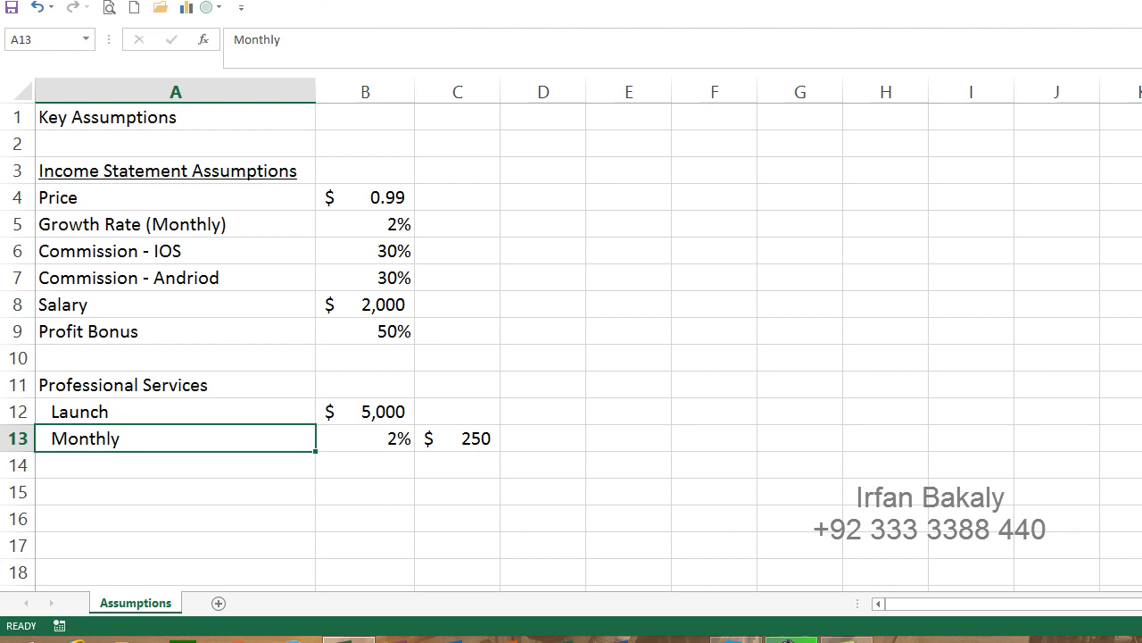
- Enter the section heading "Balance Sheet Assumptions" in A15 and underline it
{"action": "key", "text": "Down"}
{"action": "key", "text": "Down"}
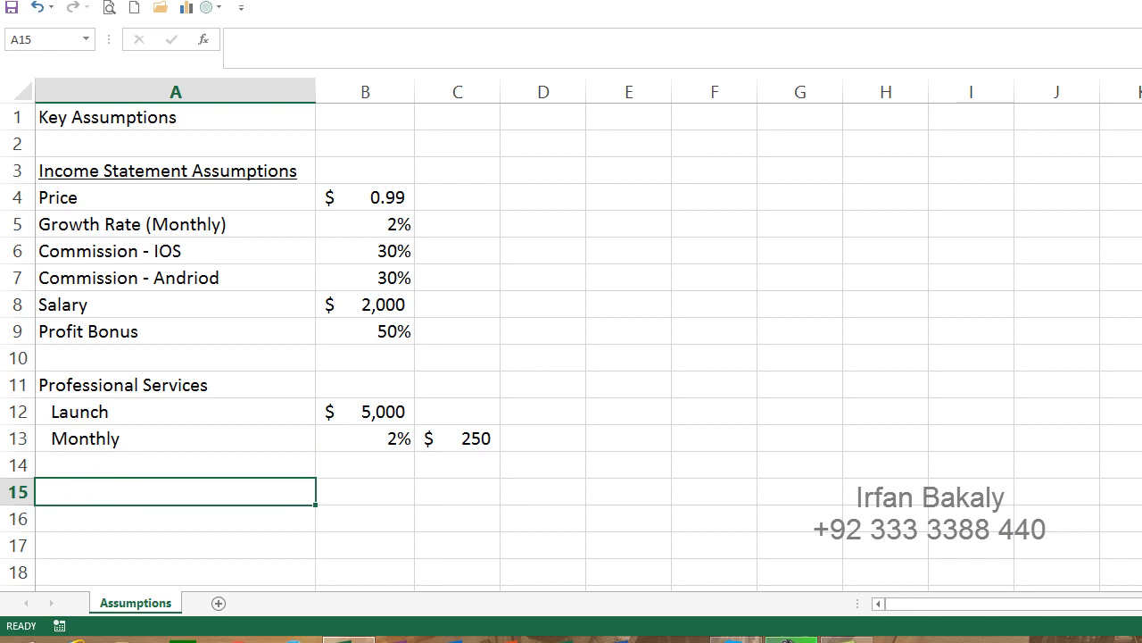
{"action": "type", "text": "B"}
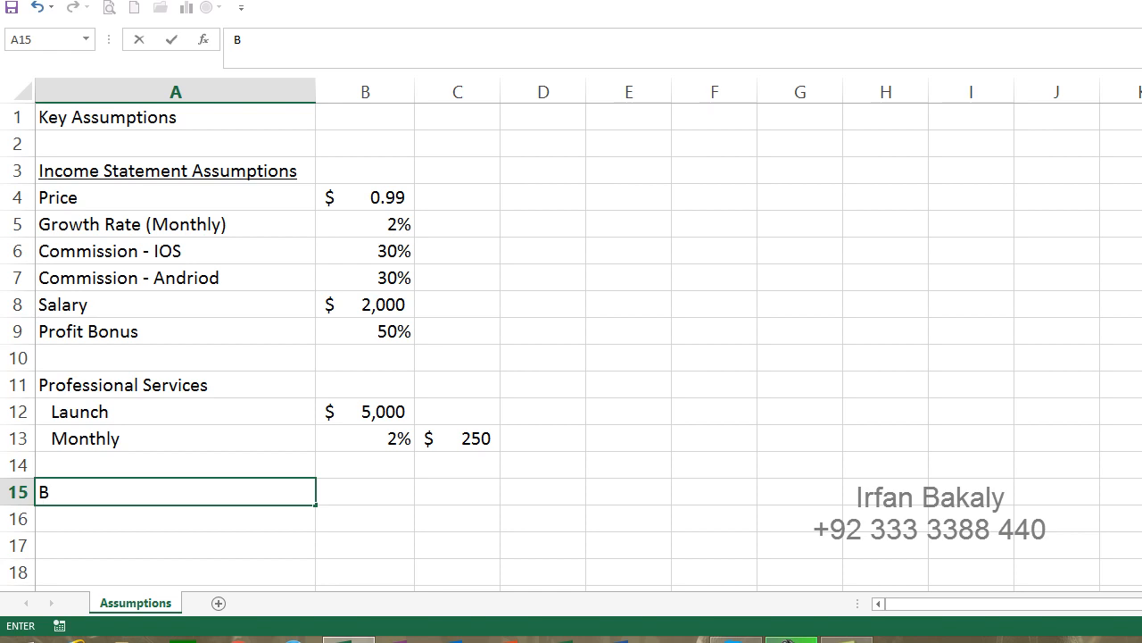
{"action": "type", "text": "alance Sheet Assumptions"}
{"action": "key", "text": "Return"}
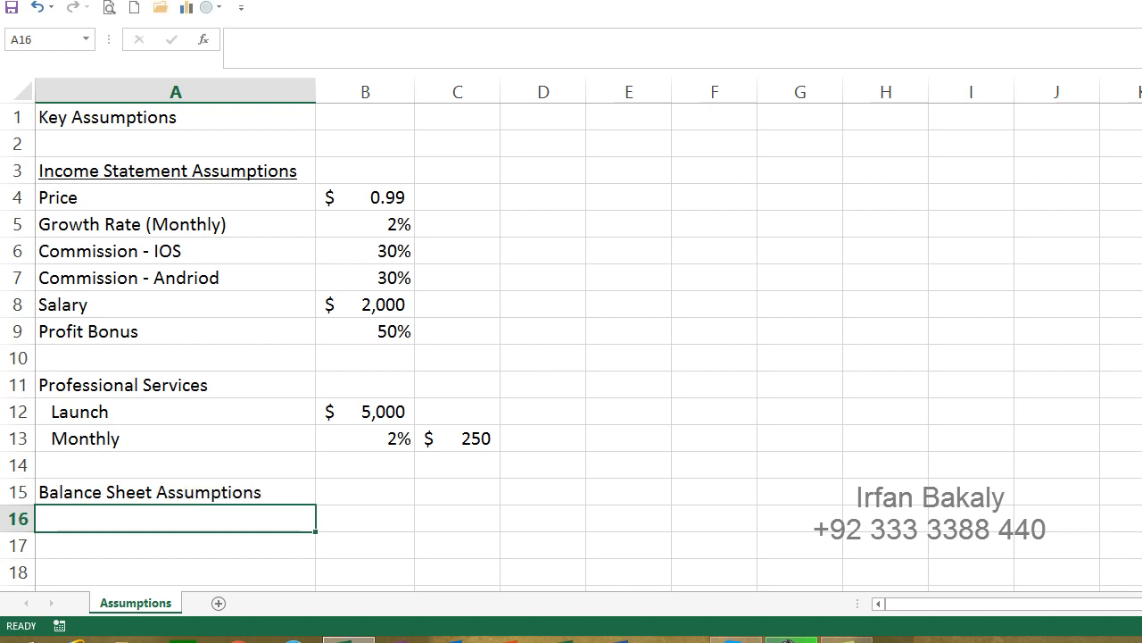
{"action": "key", "text": "Up"}
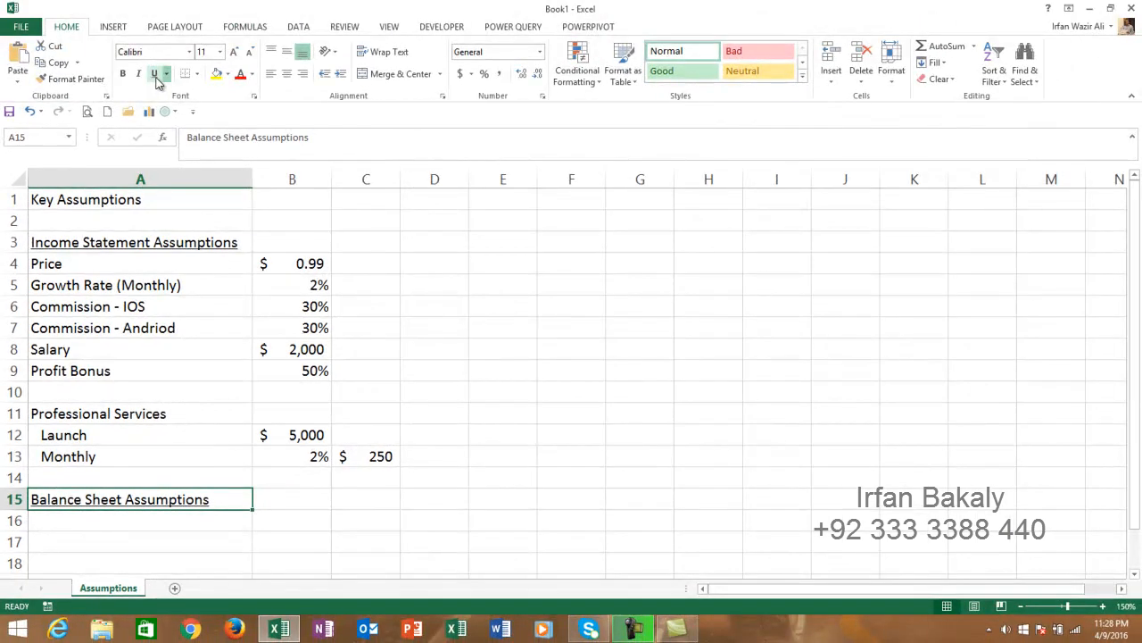
- Add the label "Equity" in A16 with 50000 in B16, formatted as dollar accounting with no decimal places
{"action": "key", "text": "Down"}
{"action": "type", "text": "Equity"}
{"action": "key", "text": "Tab"}
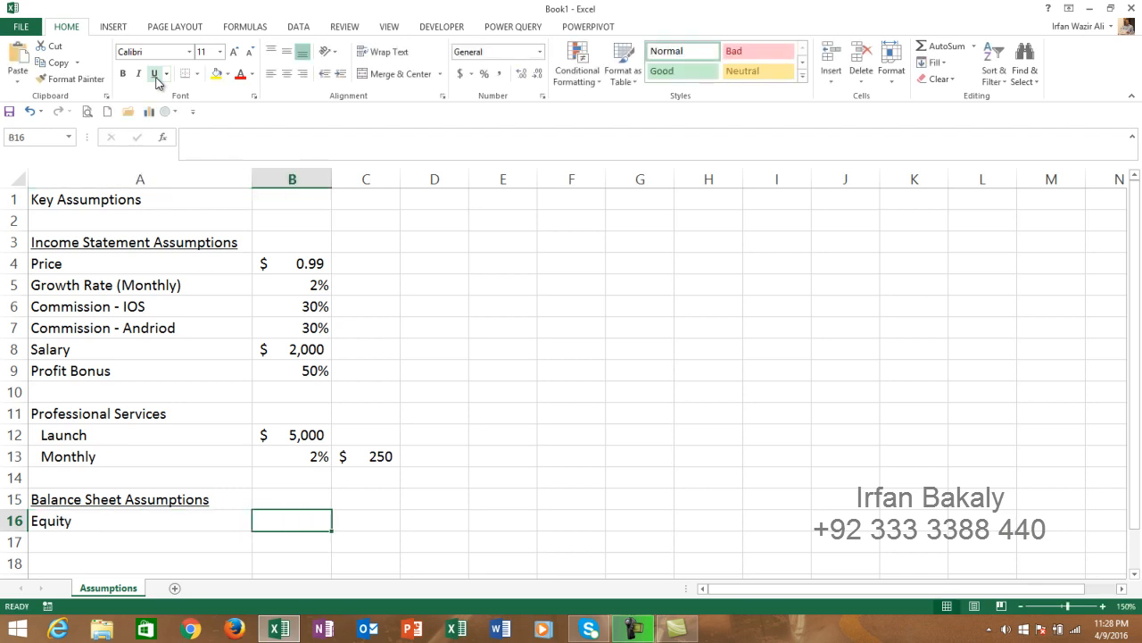
{"action": "type", "text": "5"}
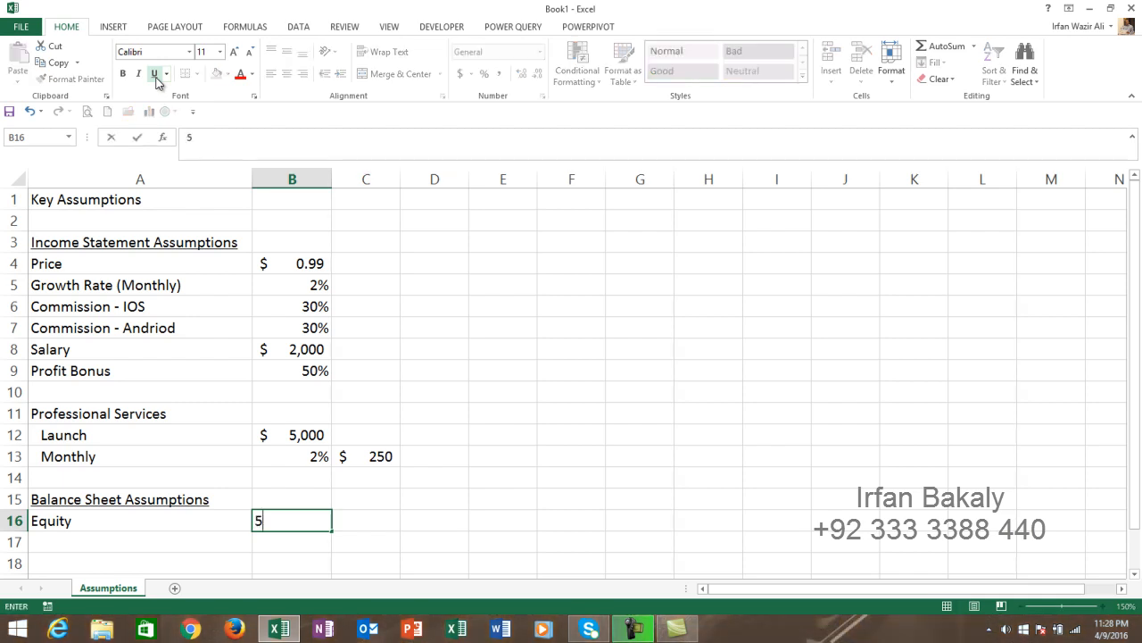
{"action": "type", "text": "0000"}
{"action": "key", "text": "ctrl+Return"}
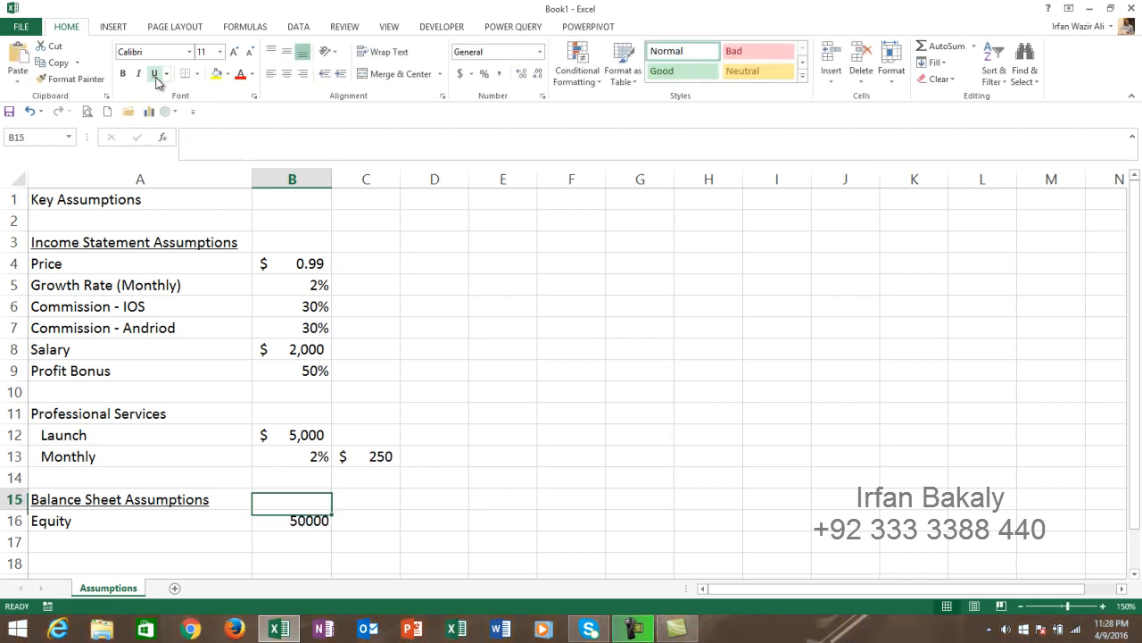
{"action": "left_click", "coordinate": [461, 74]}
{"action": "double_click", "coordinate": [537, 75]}
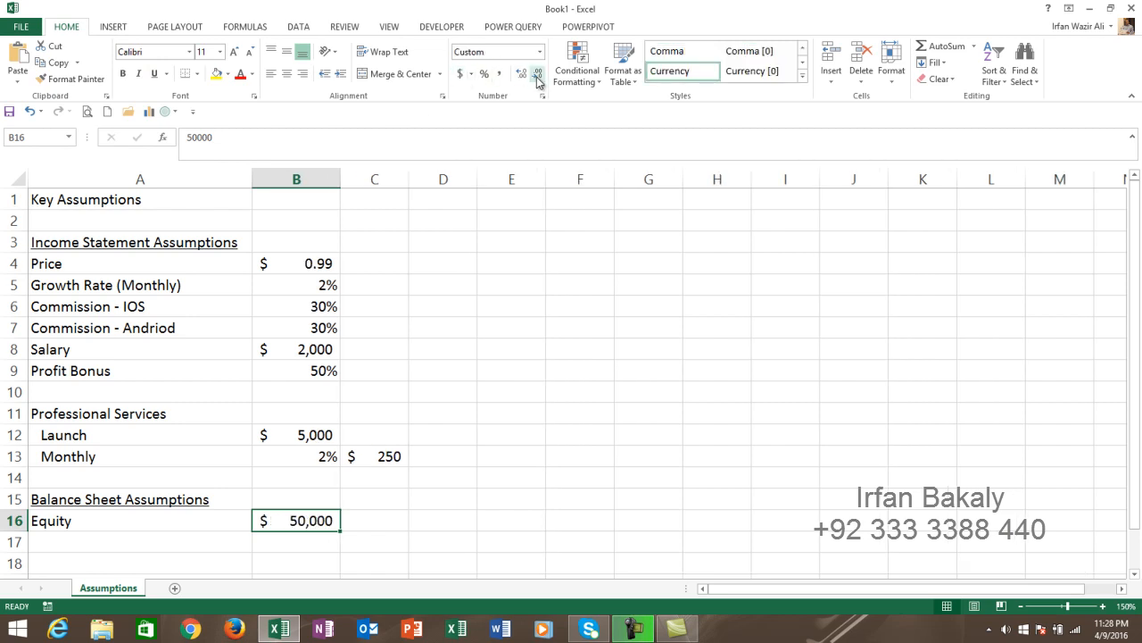
- Add the label "App Development" in A17 with the value 15000 in B17
{"action": "left_click", "coordinate": [192, 534]}
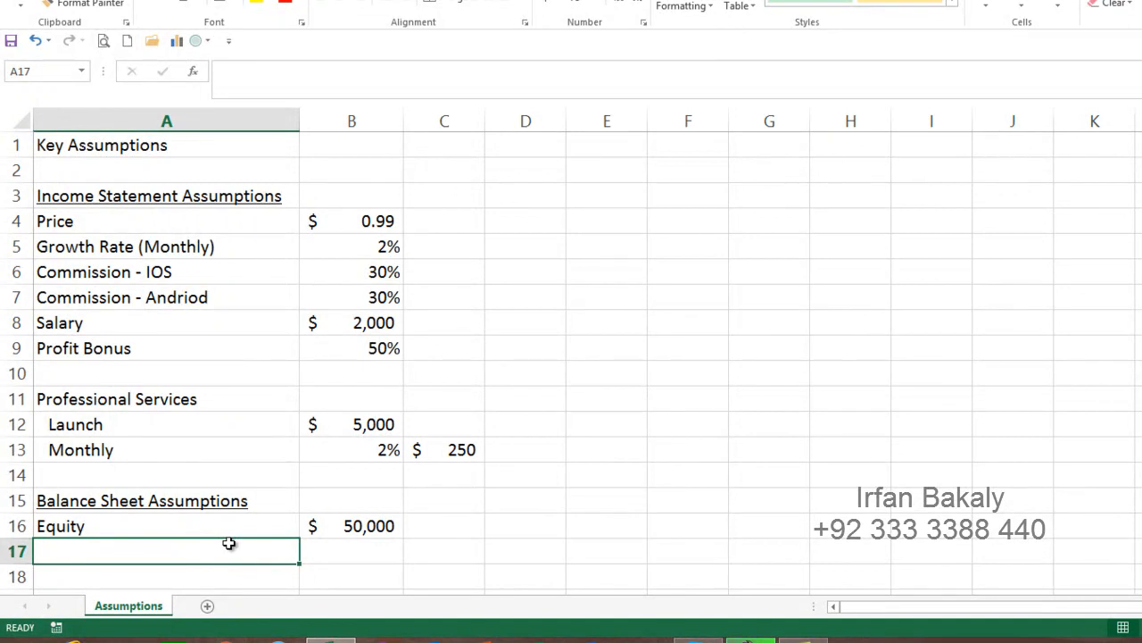
{"action": "type", "text": "App "}
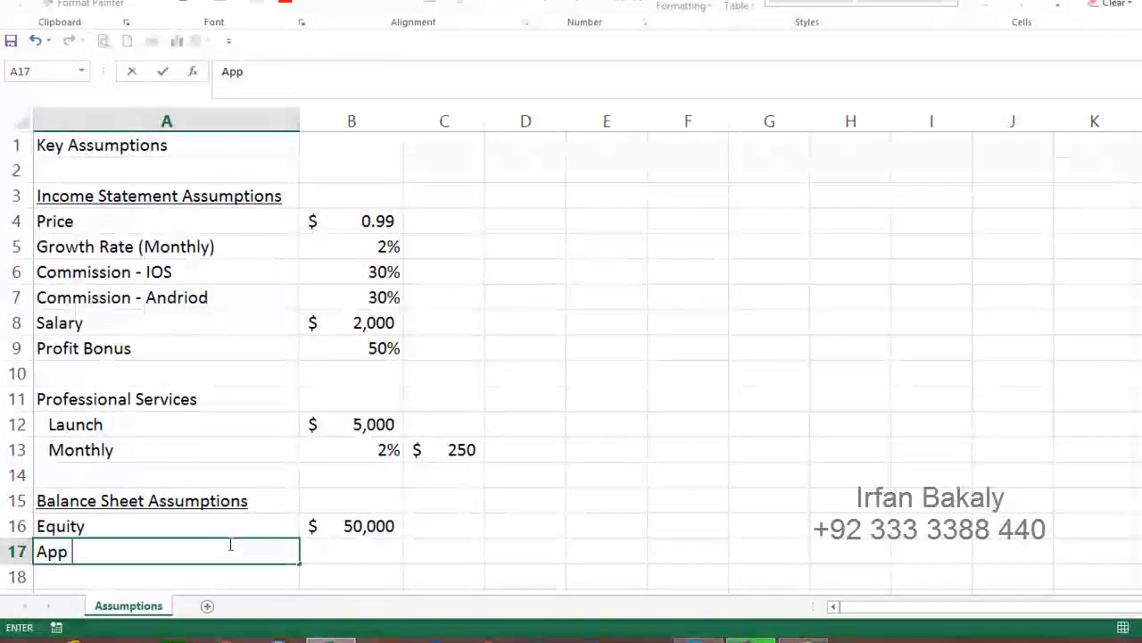
{"action": "type", "text": "Development"}
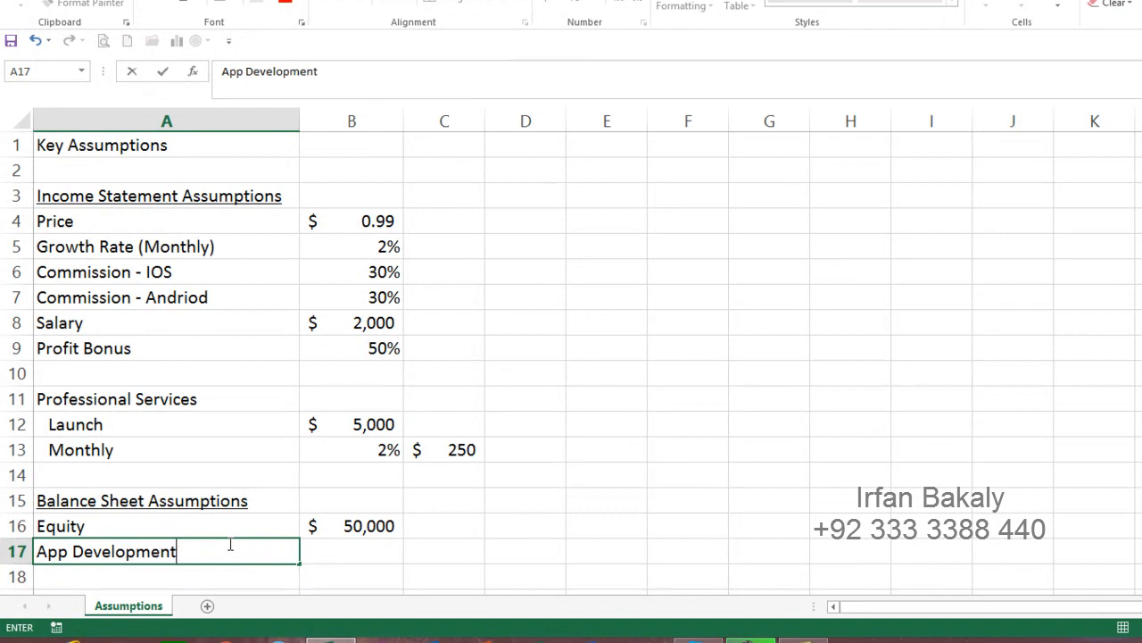
{"action": "key", "text": "Tab"}
{"action": "type", "text": "15000"}
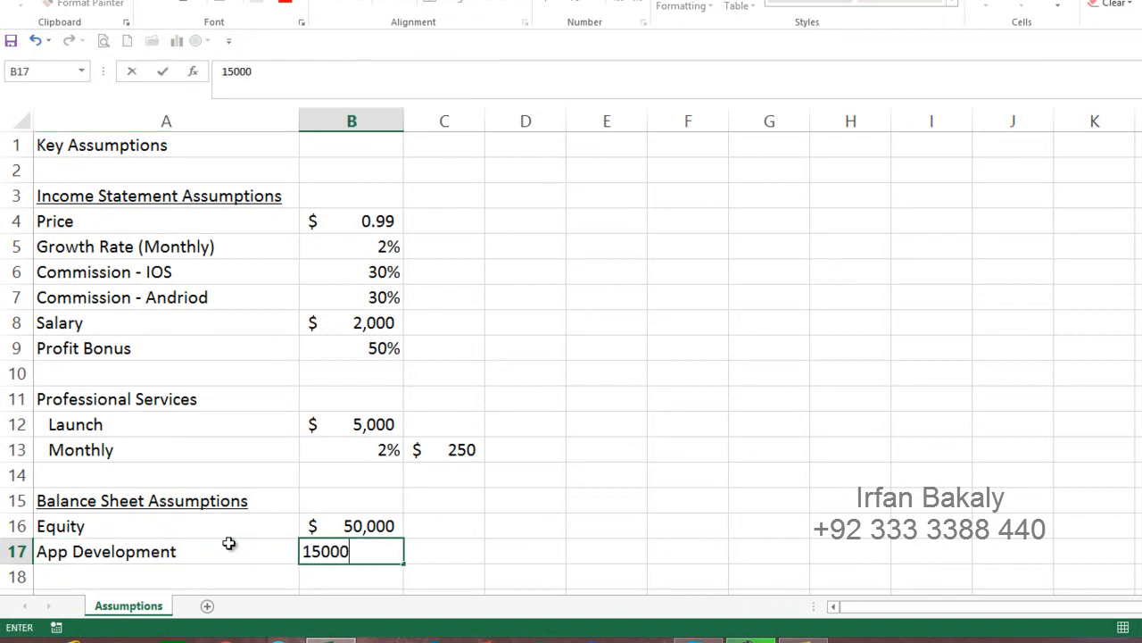
{"action": "key", "text": "Up"}
{"action": "key", "text": "Down"}
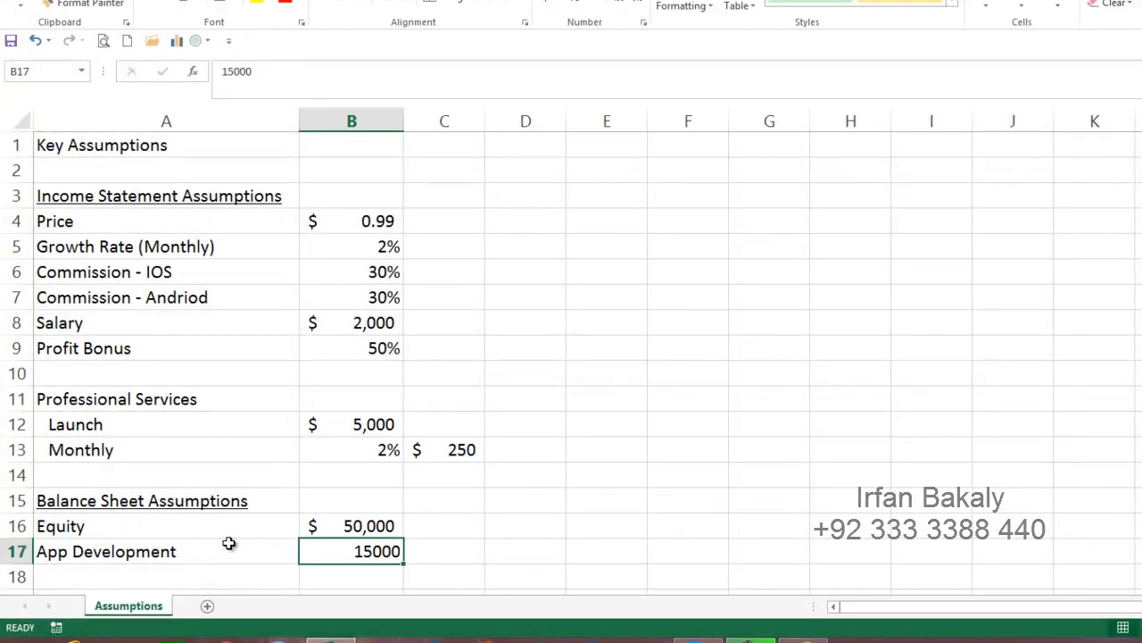
- Format the app development amount in B17 as dollar accounting with no decimal places
{"action": "left_click", "coordinate": [545, 5]}
{"action": "left_click", "coordinate": [642, 3]}
{"action": "left_click", "coordinate": [642, 4]}
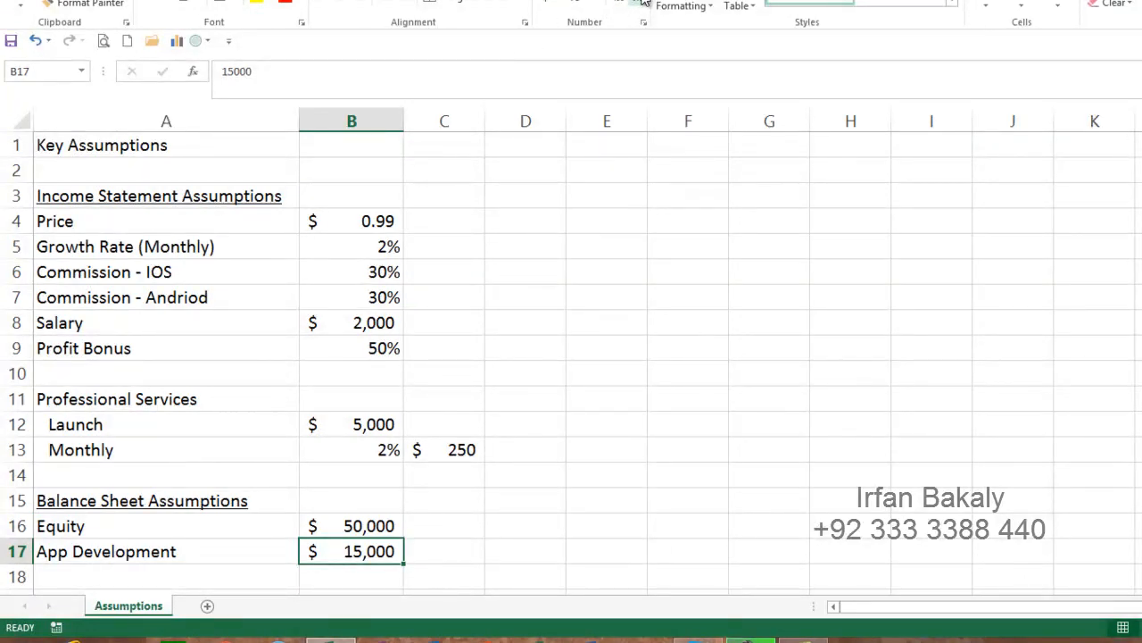
- Add the label "App Maintenace" in A18 with the value 2000 in B18
{"action": "key", "text": "Down"}
{"action": "key", "text": "Left"}
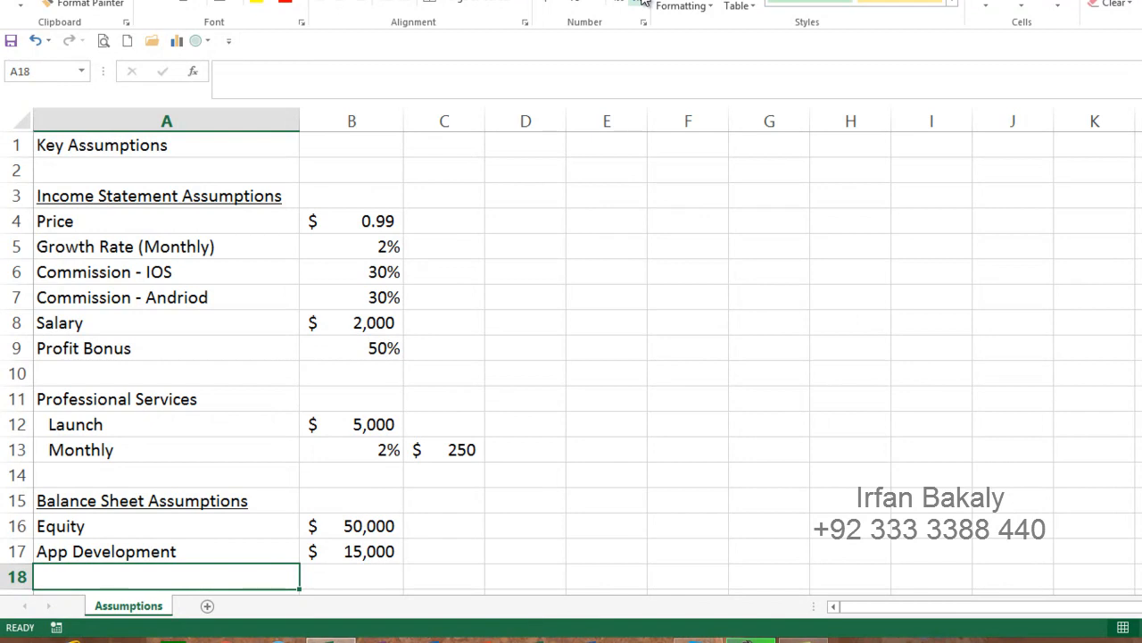
{"action": "type", "text": "App "}
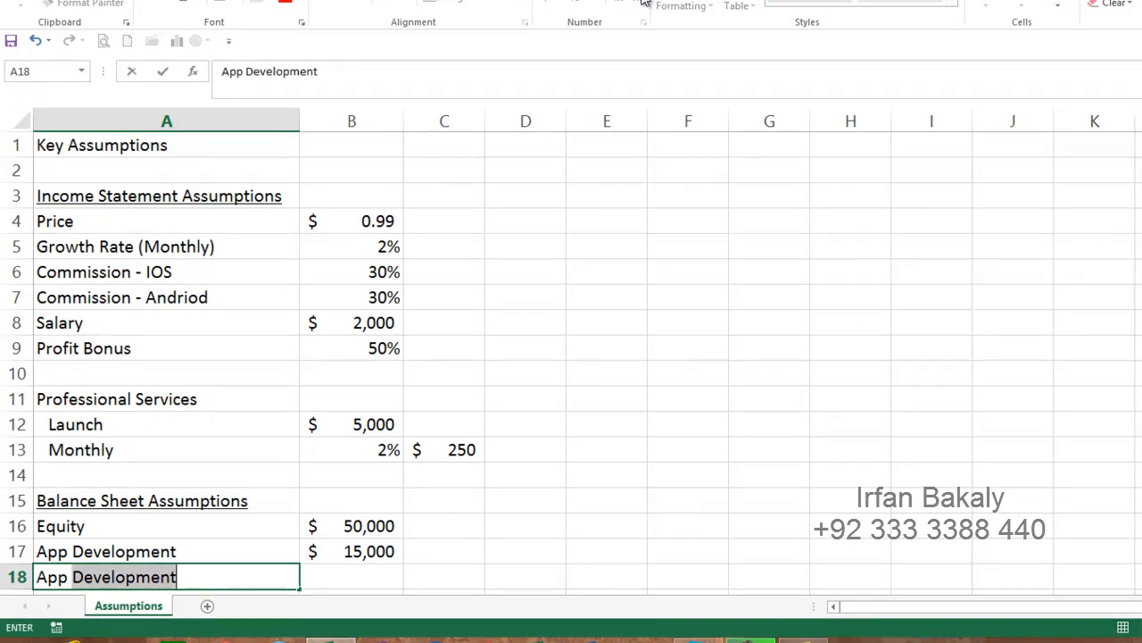
{"action": "type", "text": "Maintenace"}
{"action": "key", "text": "Tab"}
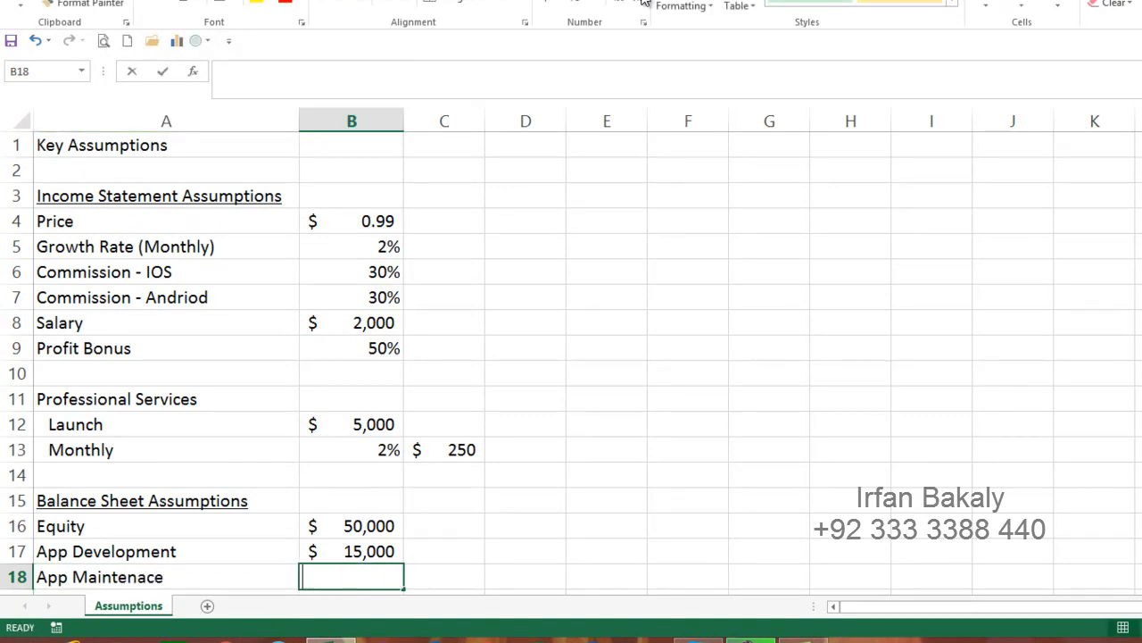
{"action": "type", "text": "2000"}
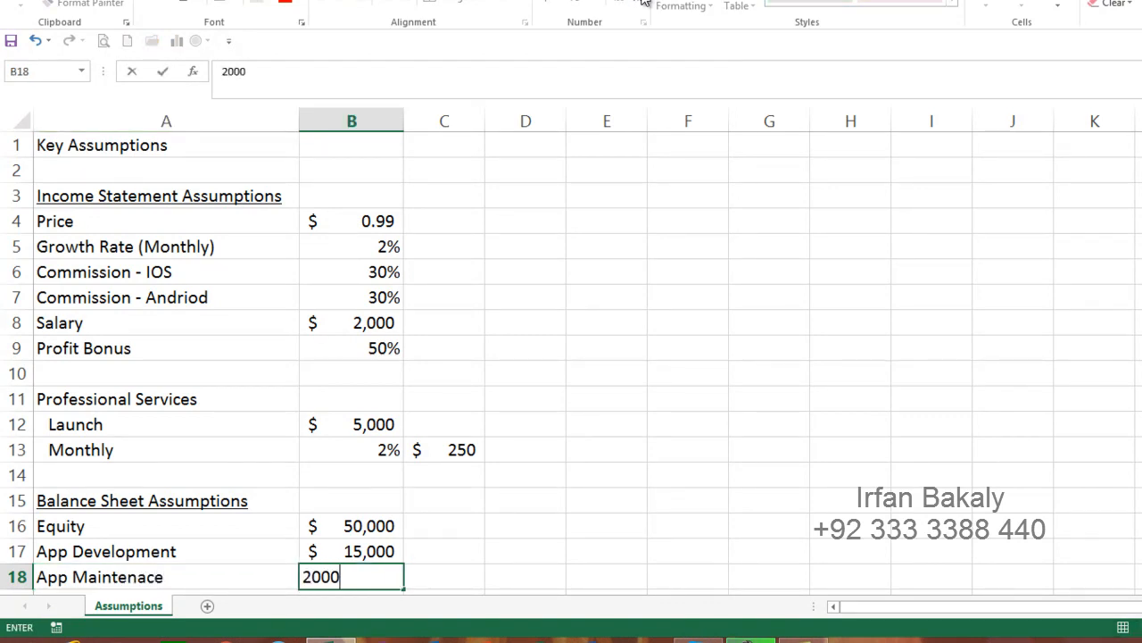
- Format the app maintenance amount in B18 as dollar accounting with no decimal places
{"action": "key", "text": "Return"}
{"action": "key", "text": "Up"}
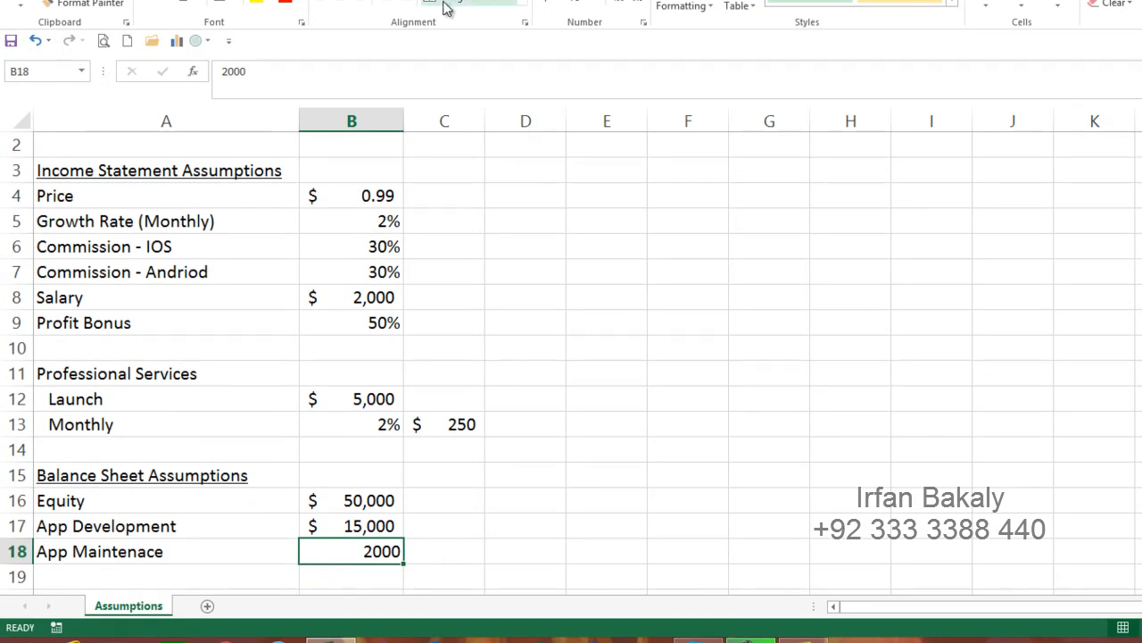
{"action": "left_click", "coordinate": [553, 4]}
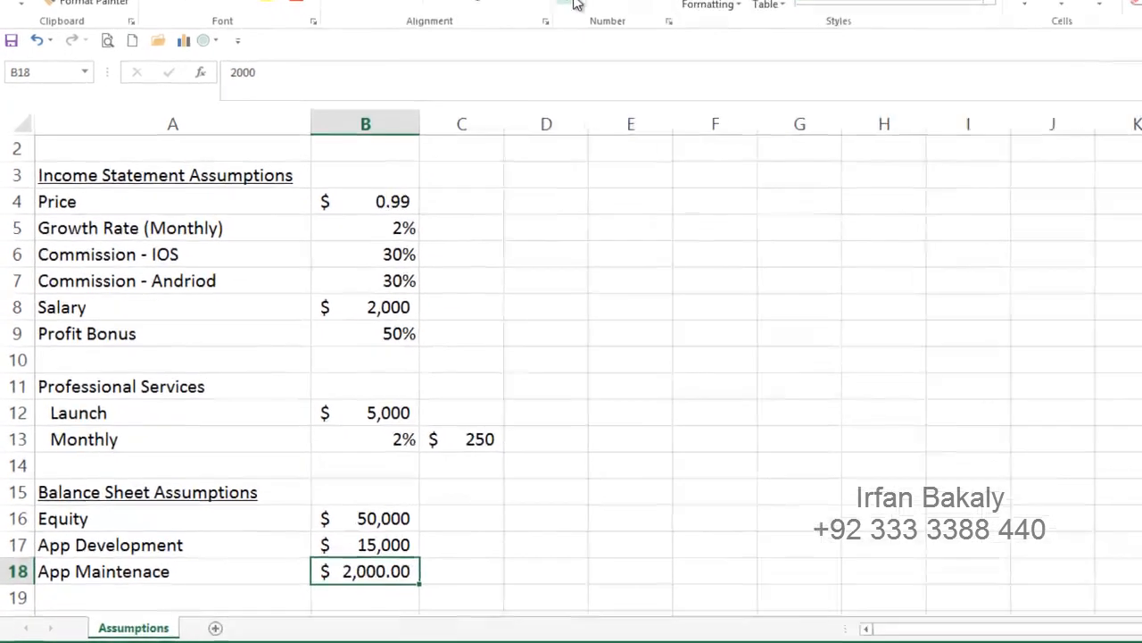
{"action": "left_click", "coordinate": [641, 5]}
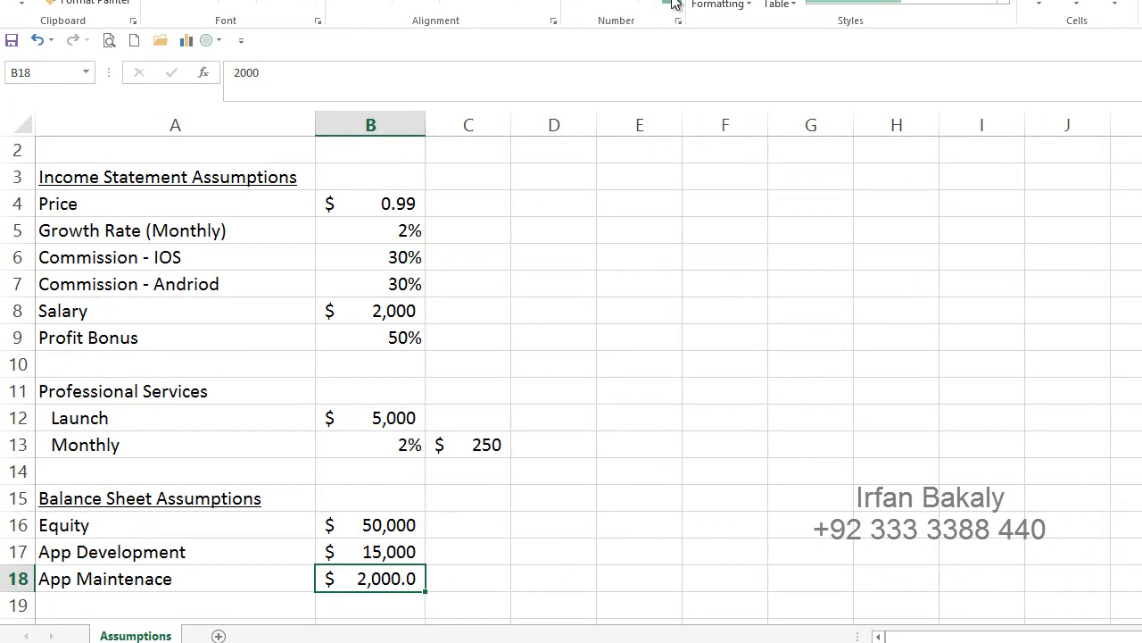
{"action": "left_click", "coordinate": [674, 3]}
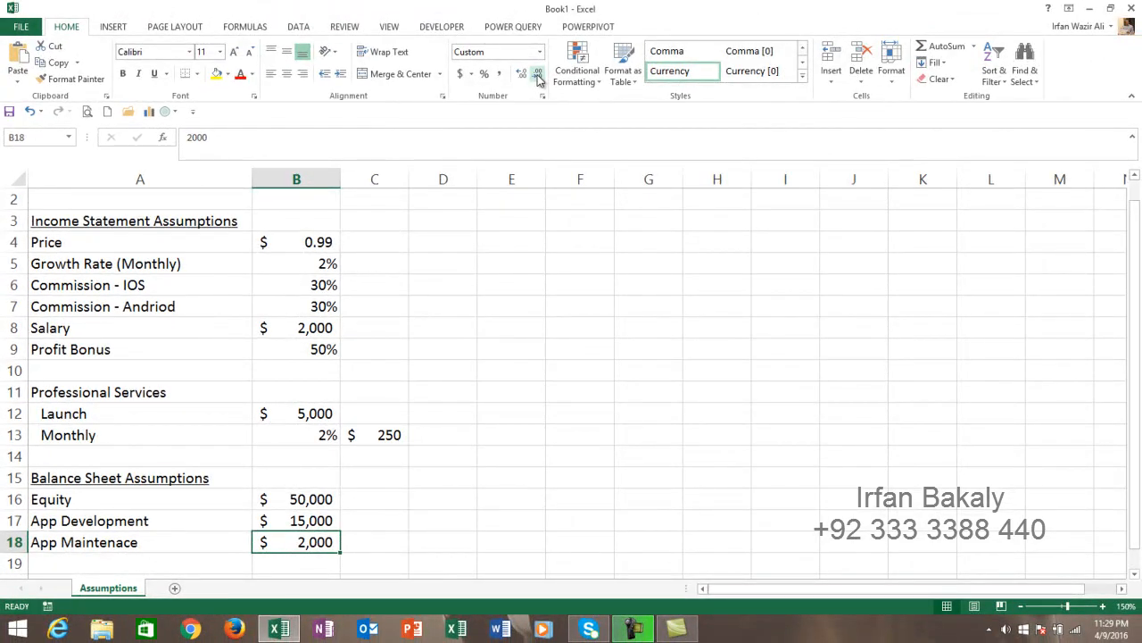
- Underline the "Professional Services" heading in A11
{"action": "key", "text": "Up"}
{"action": "key", "text": "Up"}
{"action": "key", "text": "Up"}
{"action": "key", "text": "Up"}
{"action": "key", "text": "Up"}
{"action": "key", "text": "Up"}
{"action": "key", "text": "Up"}
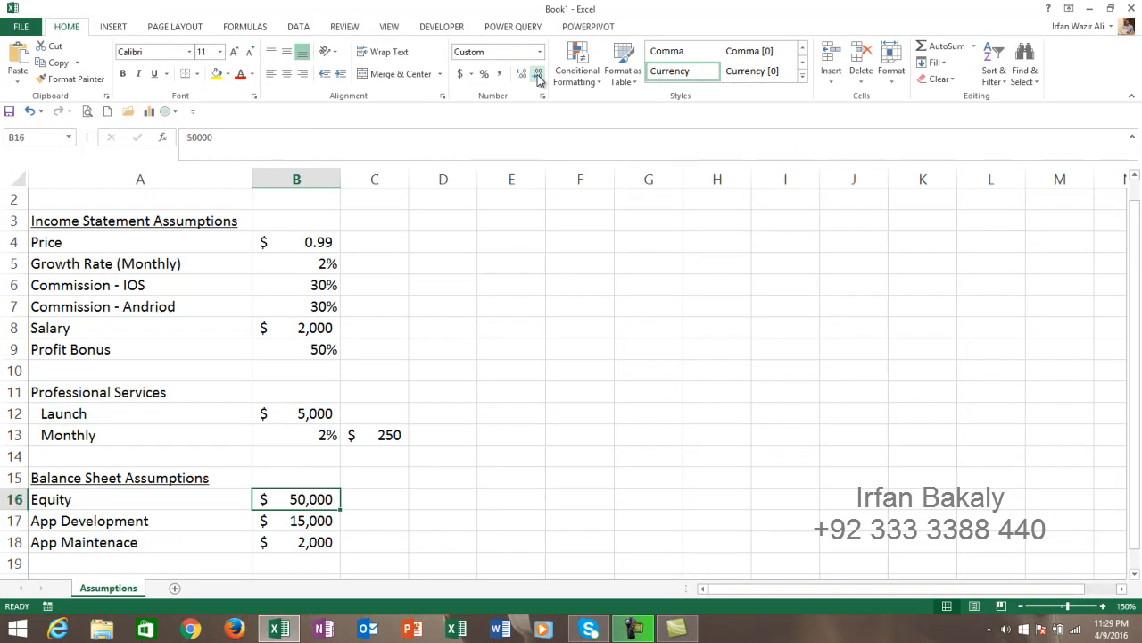
{"action": "key", "text": "Left"}
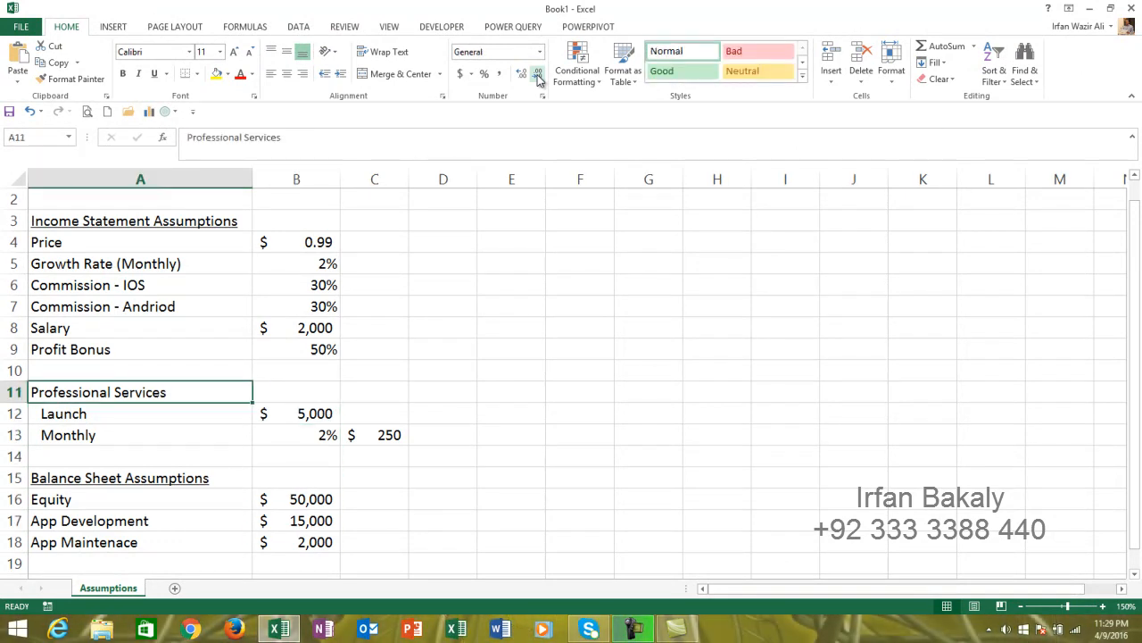
{"action": "left_click", "coordinate": [157, 76]}
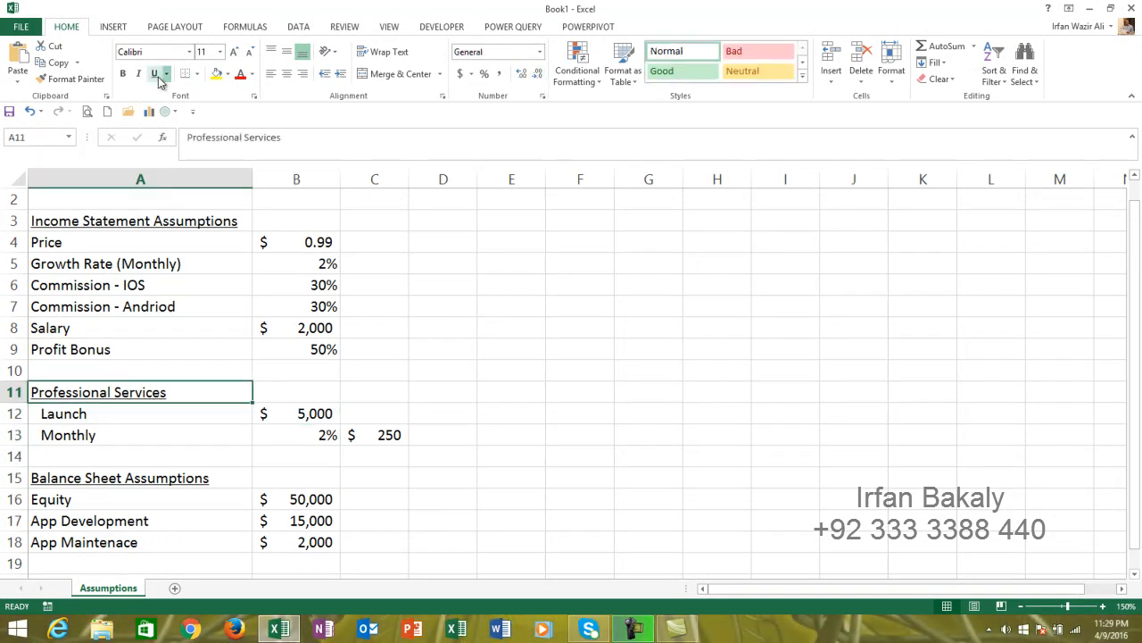